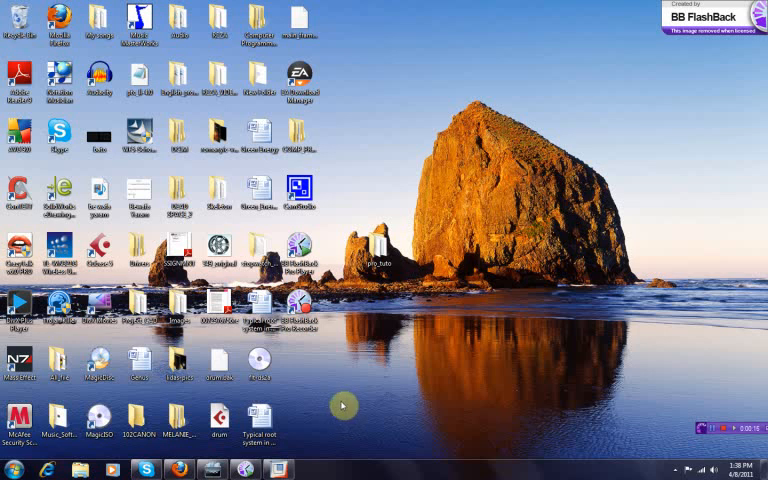
Restore the minimized Pro/ENGINEER window from the taskbar
left_click(280, 470)
Create a new solid part named pattern_blades from the mmns_part_solid template
left_click(12, 33)
type("pattern_blades")
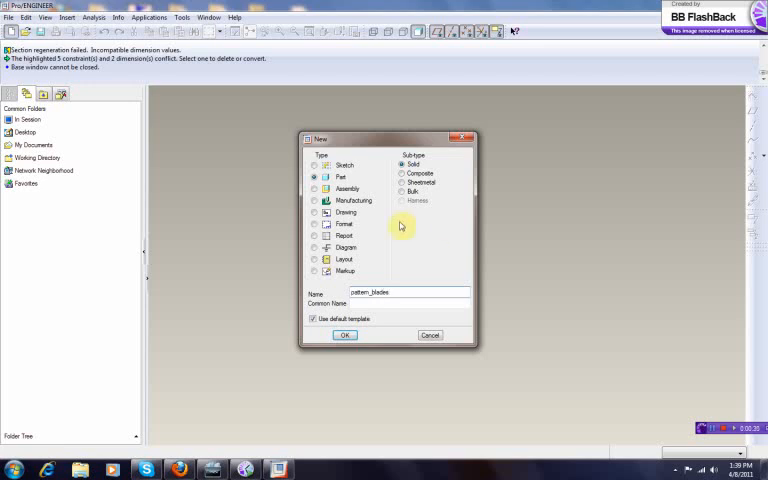
left_click(344, 335)
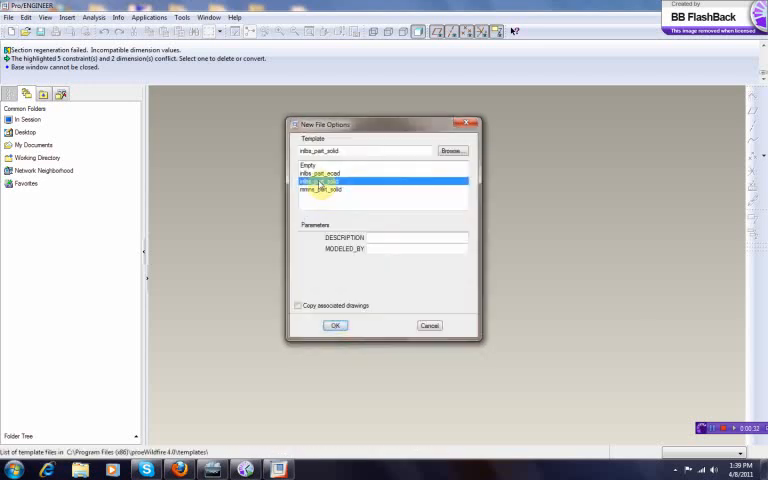
left_click(320, 189)
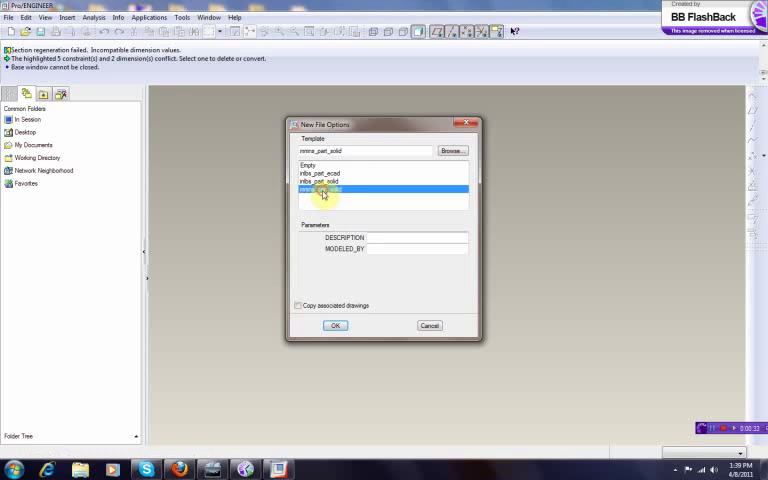
left_click(345, 327)
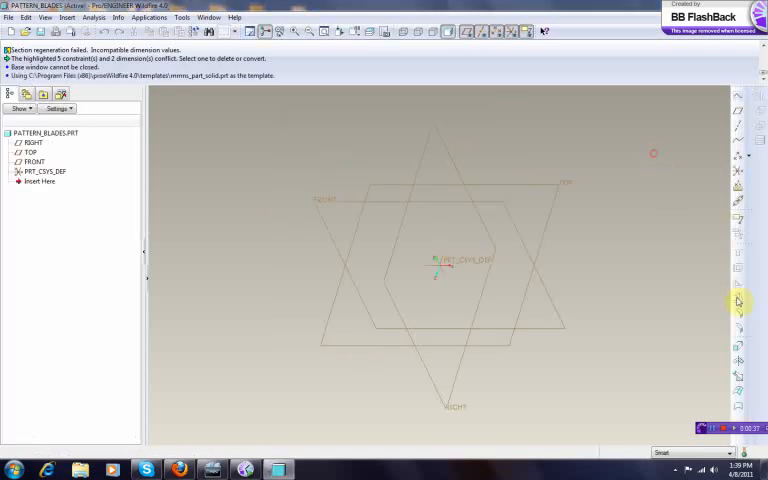
Start a Revolve feature with its sketch placed on the FRONT datum plane
left_click(736, 362)
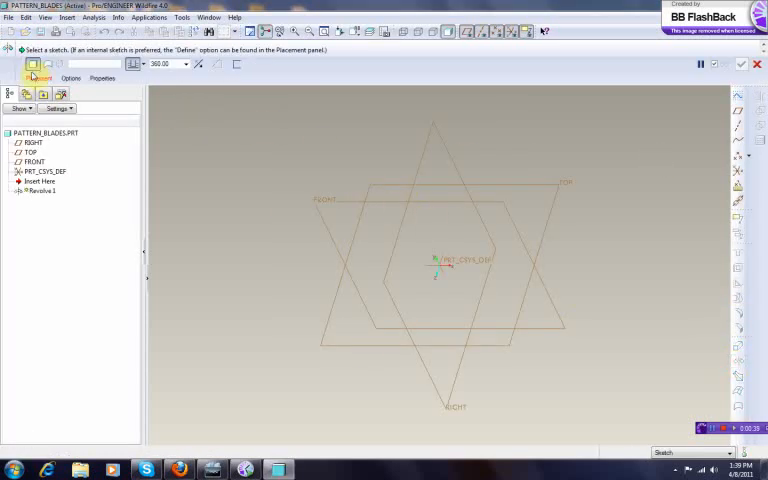
left_click(38, 80)
left_click(122, 118)
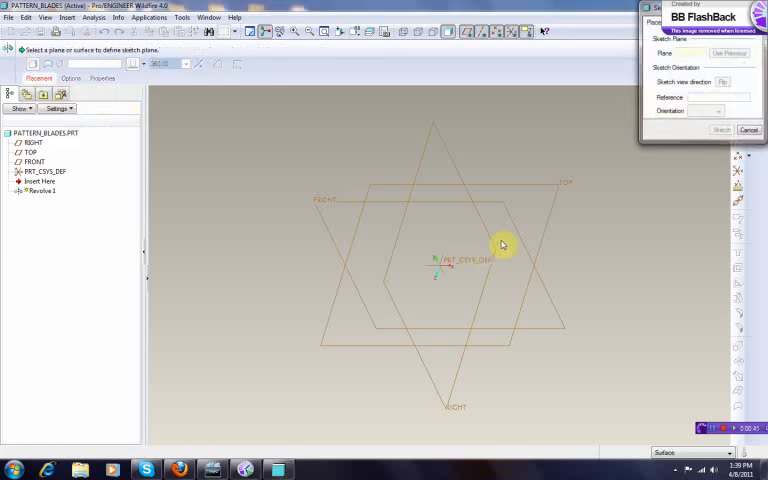
left_click(504, 208)
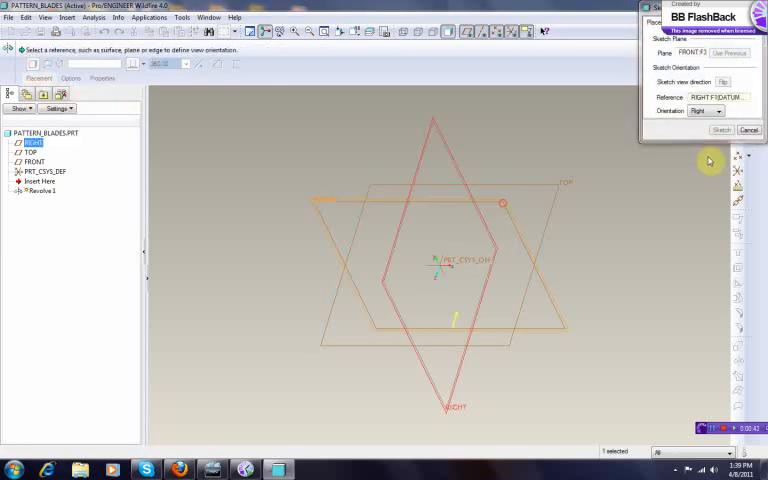
left_click(721, 130)
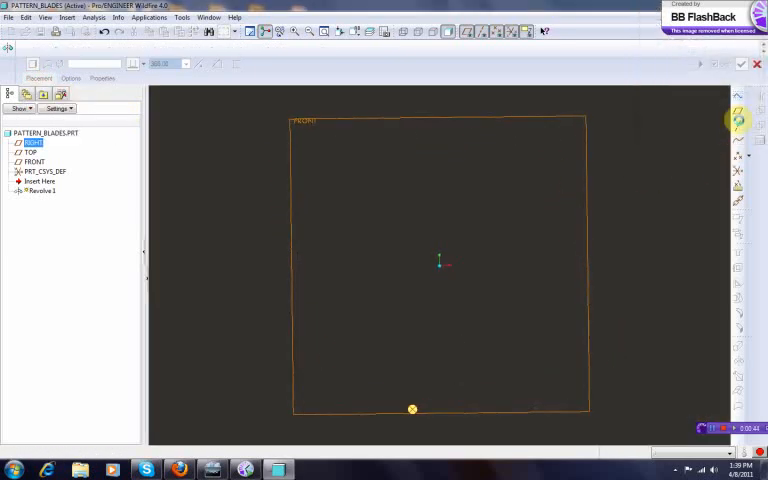
Draw a vertical axis centerline through the origin and the short top step of the profile
left_click(718, 113)
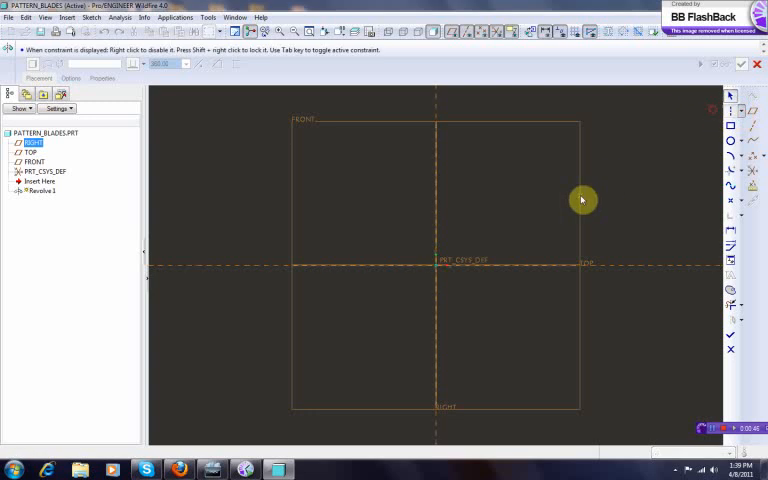
left_click(437, 267)
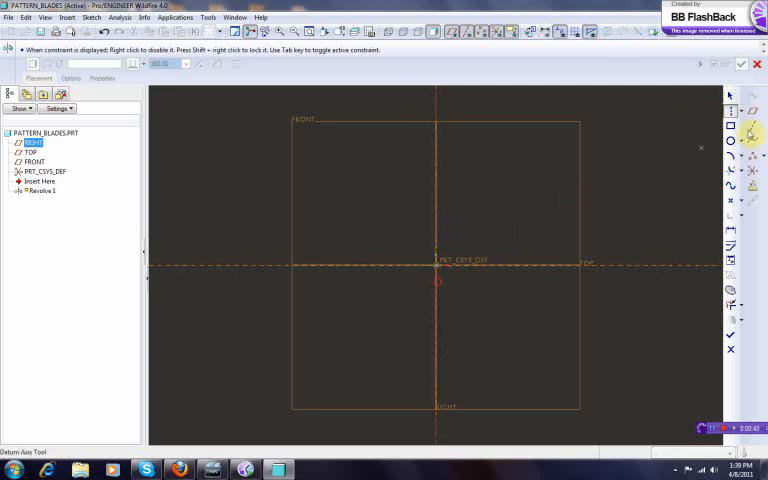
left_click(748, 118)
left_click(706, 113)
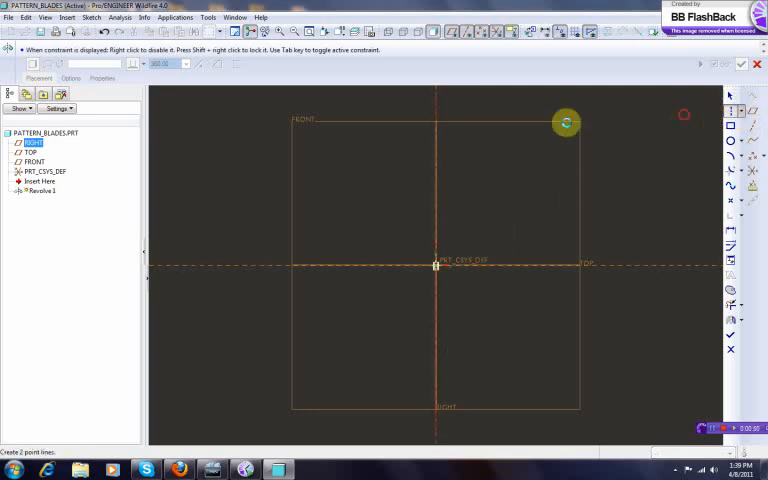
left_click(439, 173)
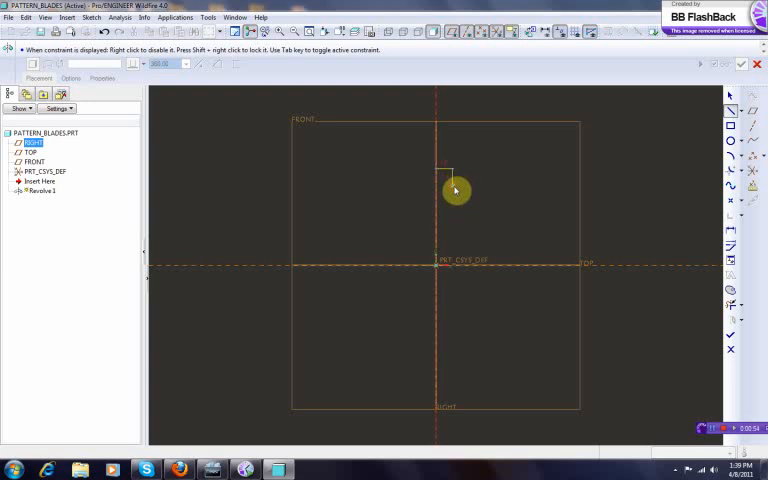
left_click(455, 190)
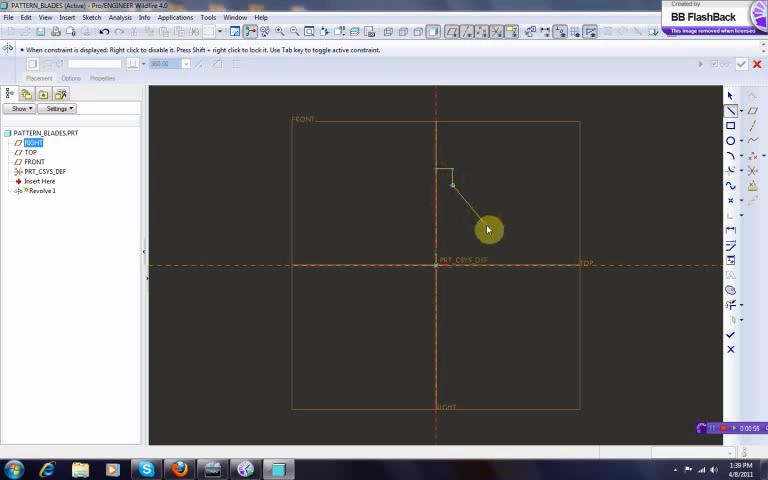
middle_click(488, 229)
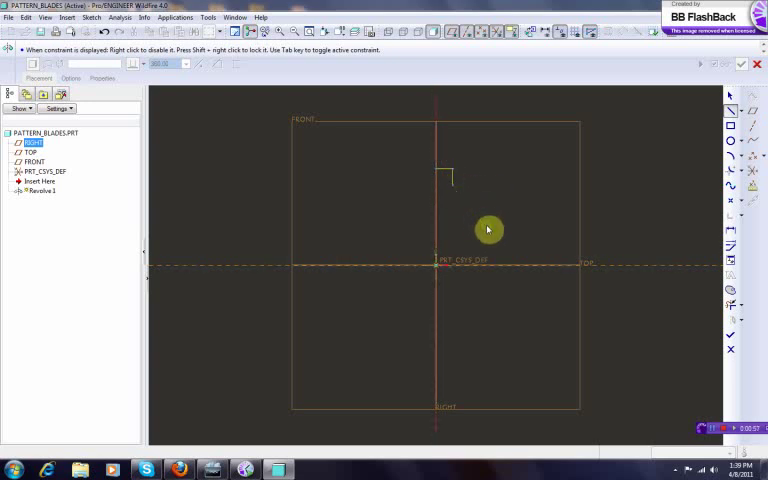
Draw the stepped hub outline along the TOP axis, down, and back up the centerline
left_click(518, 275)
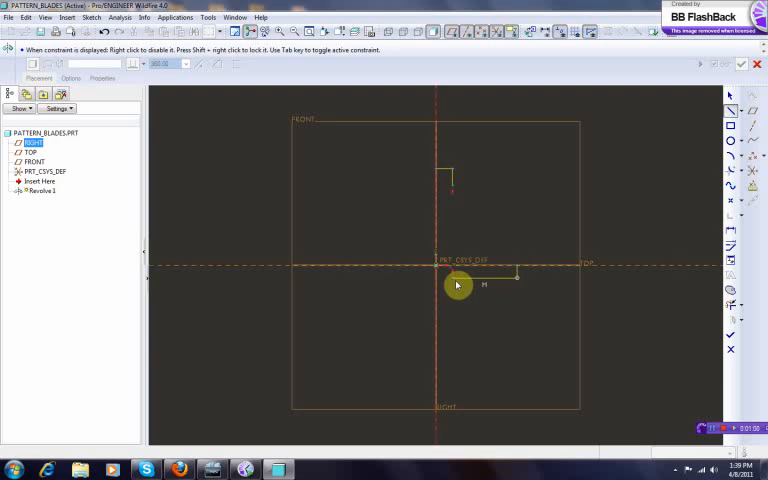
left_click(455, 284)
left_click(453, 307)
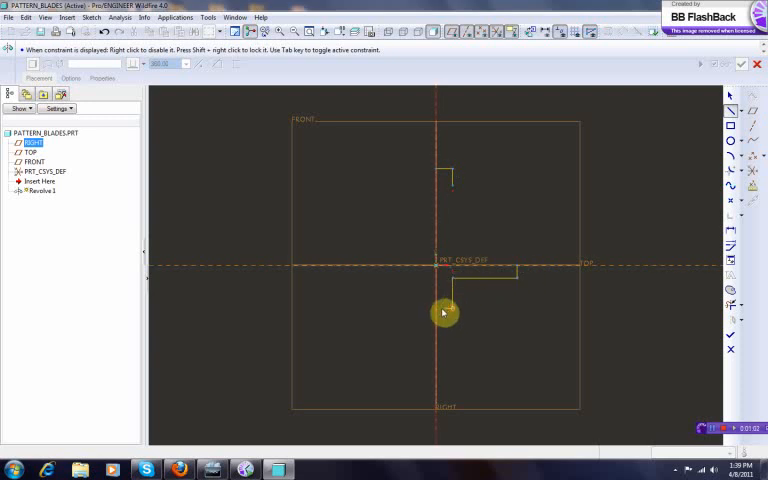
left_click(438, 307)
left_click(438, 172)
left_click(452, 172)
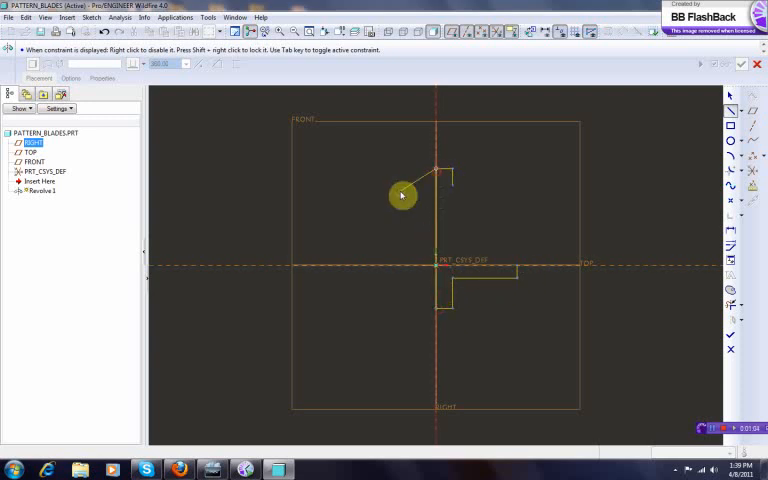
middle_click(509, 211)
Close the profile with a 3-point arc from the top step to the horizontal edge and select the whole sketch
left_click(733, 142)
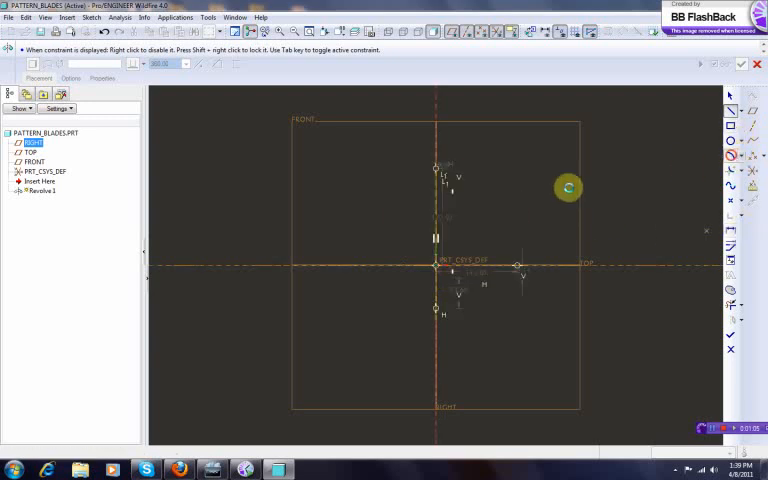
left_click(454, 192)
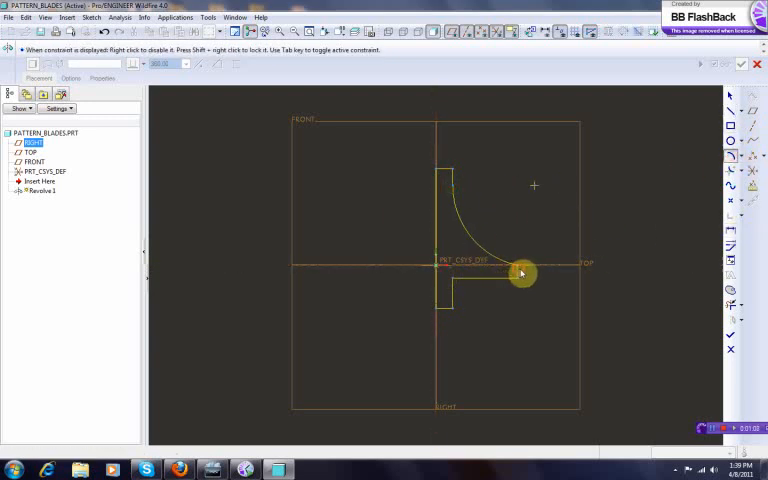
left_click(521, 273)
left_click(729, 97)
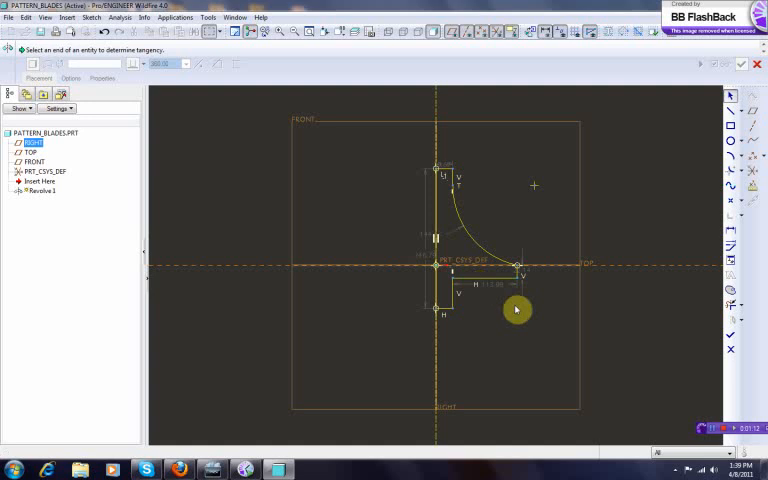
left_click_drag(380, 146, 540, 352)
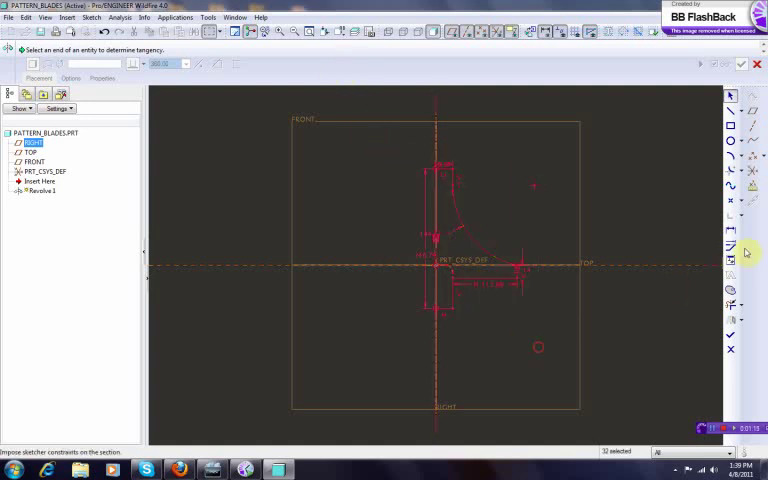
Rescale the whole profile via Modify Dimensions with proportions locked (100.00 curve dimension)
left_click(731, 303)
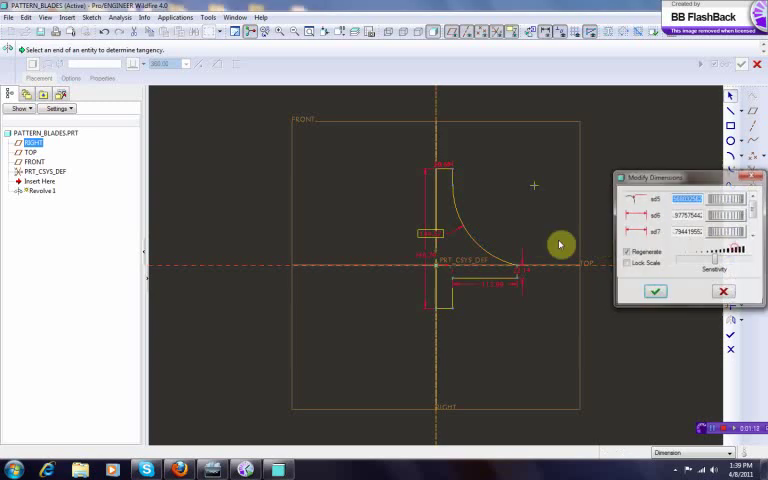
left_click(627, 263)
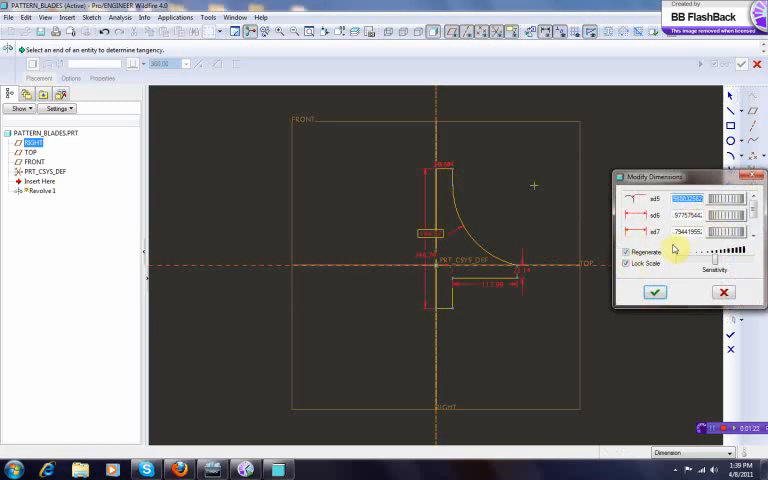
key("Return")
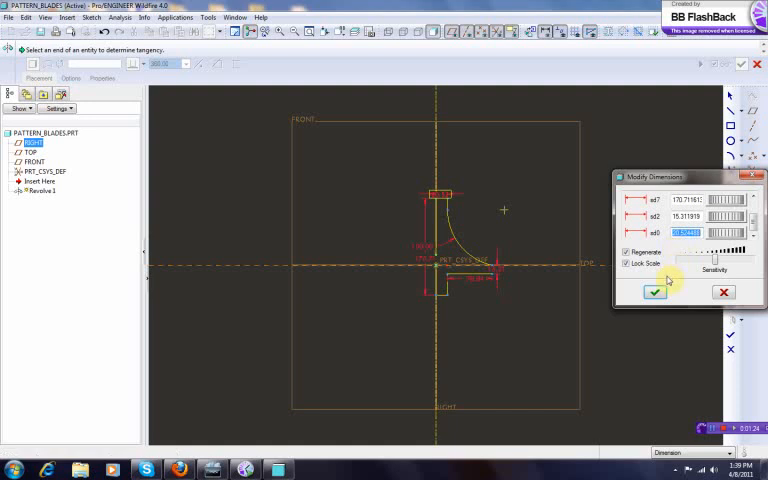
left_click(654, 292)
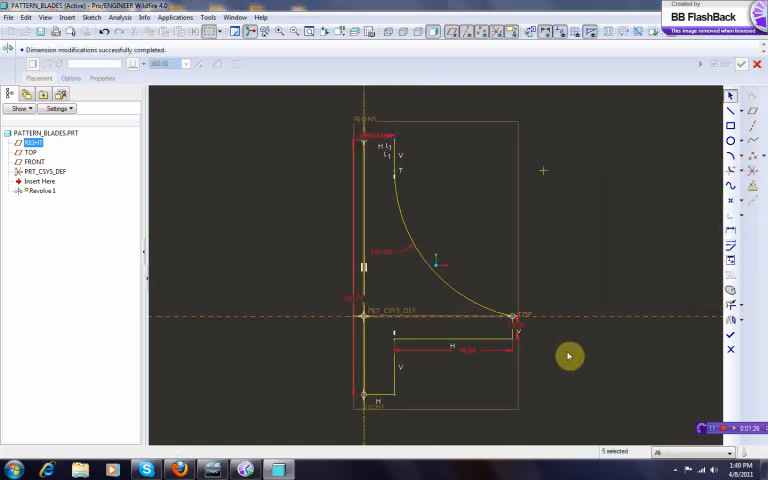
Edit the dimension at the arc's lower end and the top dimension of the profile
double_click(514, 323)
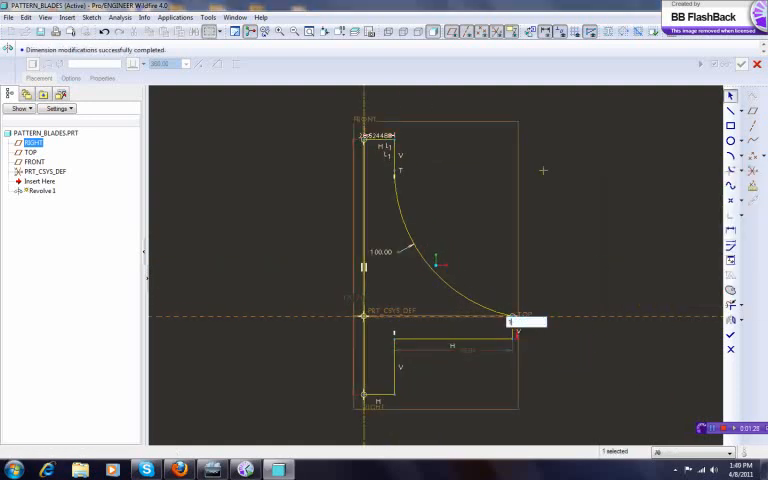
key("Return")
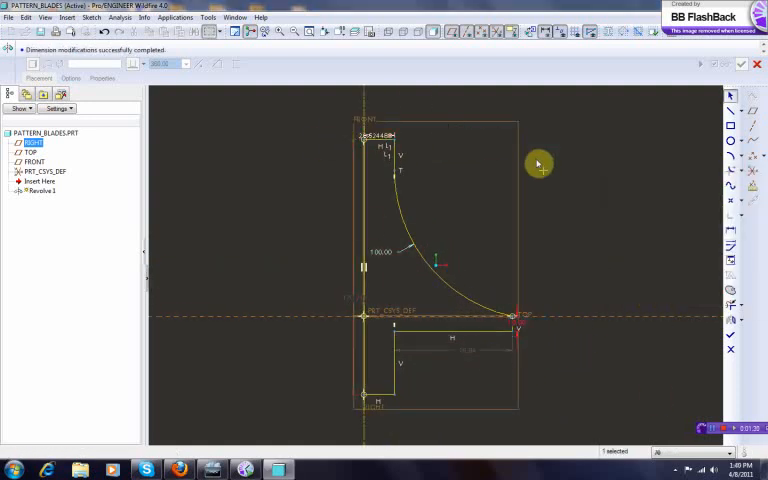
double_click(382, 143)
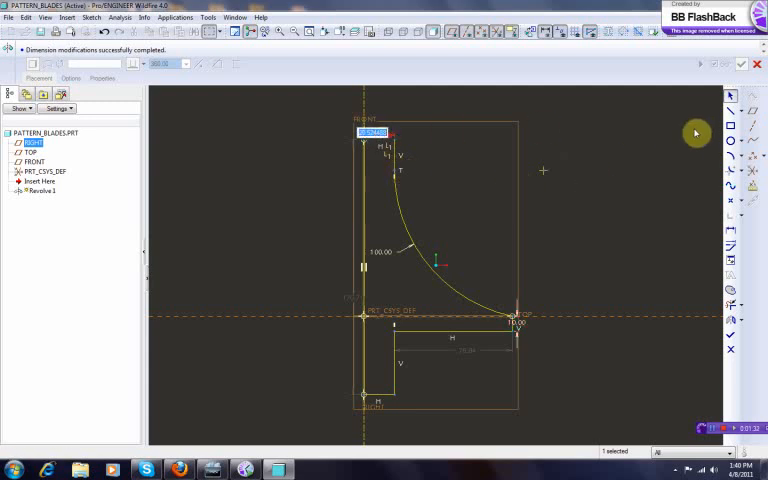
type("5")
key("Return")
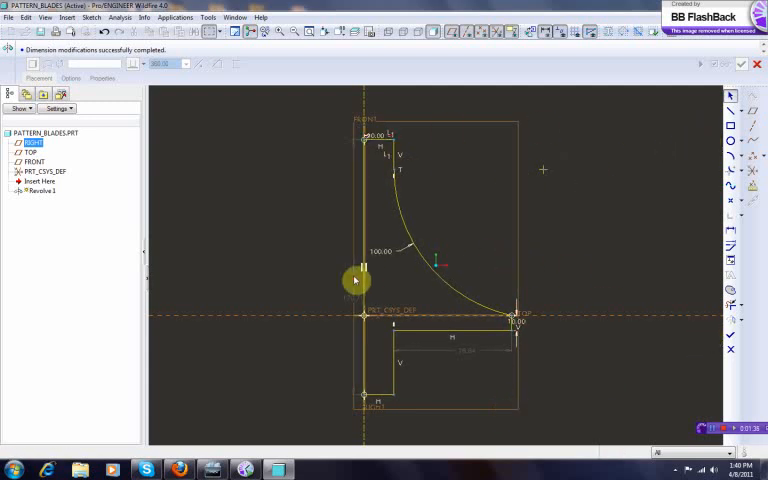
Finish the sketch, check the revolve preview and accept the Revolve to form the solid hub
left_click(730, 337)
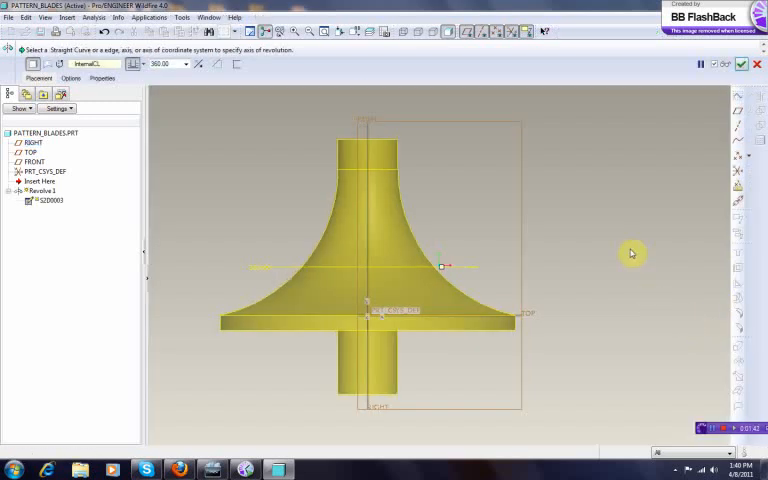
scroll(632, 253, "down", 5)
middle_click_drag(627, 249, 454, 272)
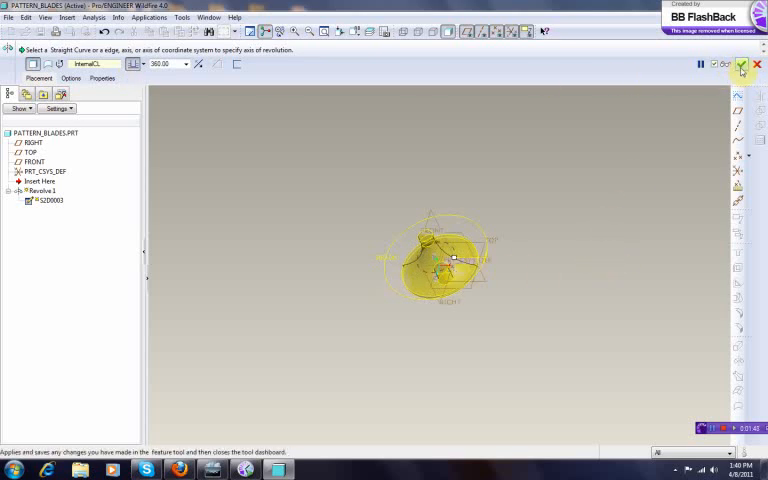
left_click(741, 66)
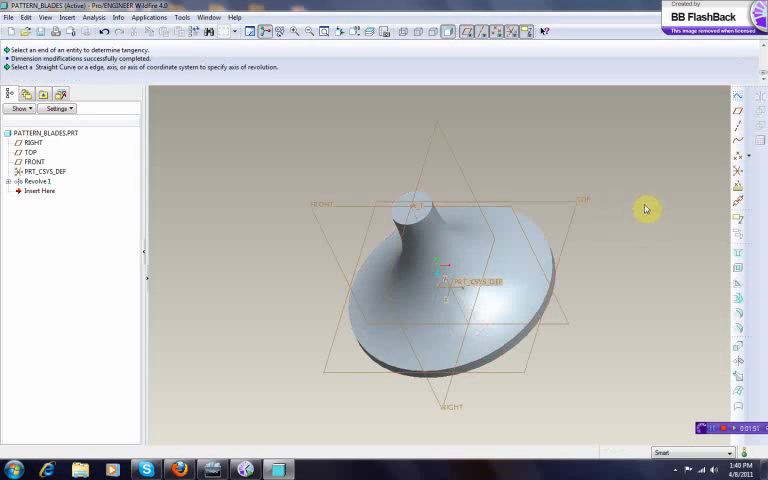
middle_click_drag(645, 205, 632, 178)
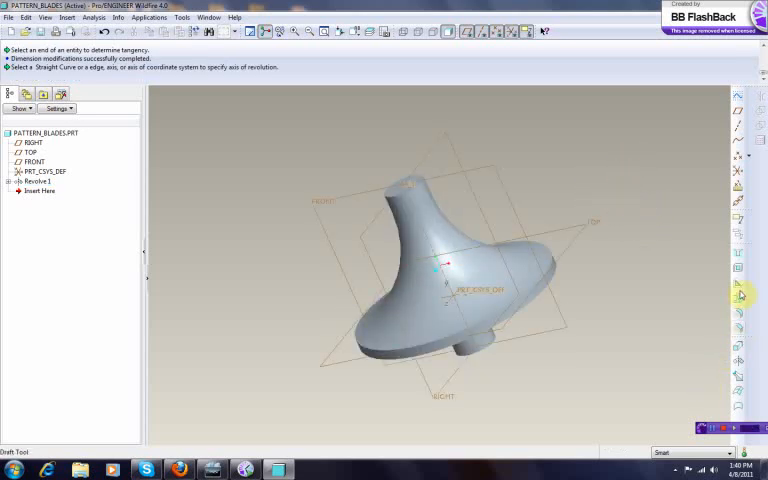
Start an Extrude feature with its sketch placed on the RIGHT datum plane
left_click(739, 347)
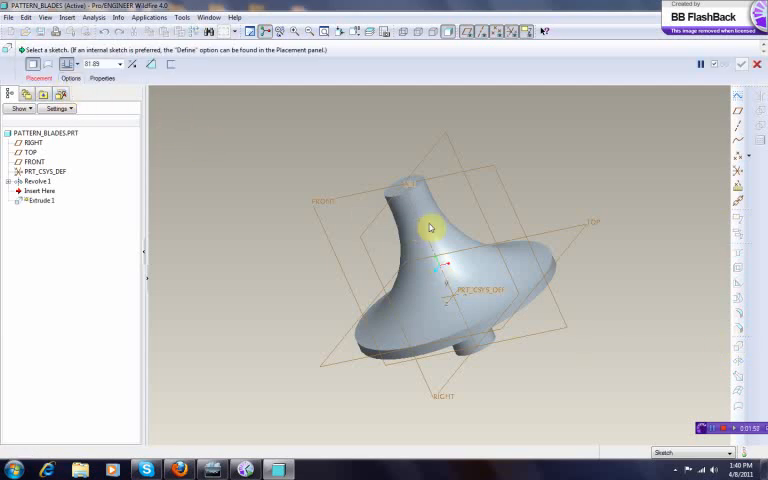
left_click(39, 78)
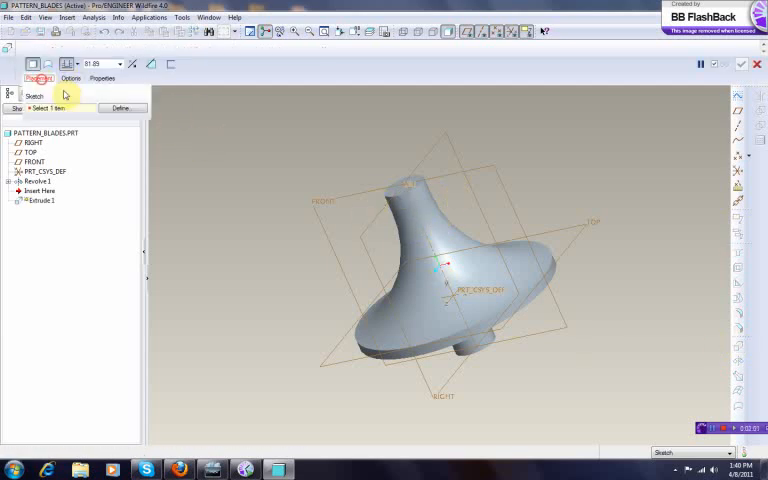
left_click(121, 107)
left_click(378, 221)
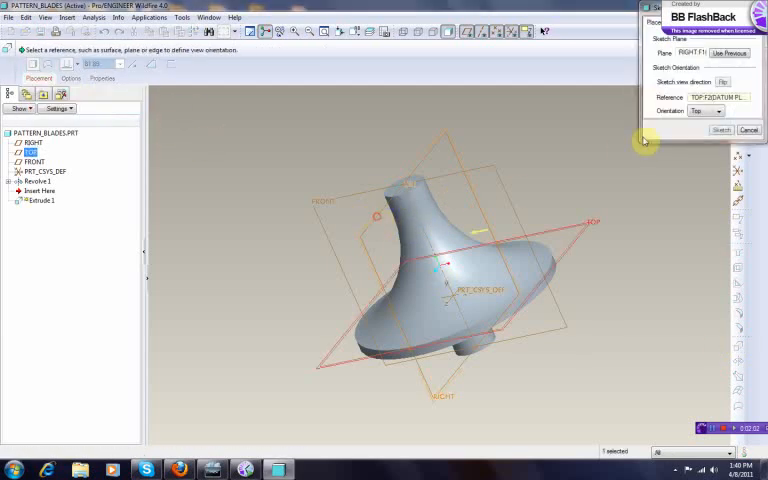
left_click(721, 130)
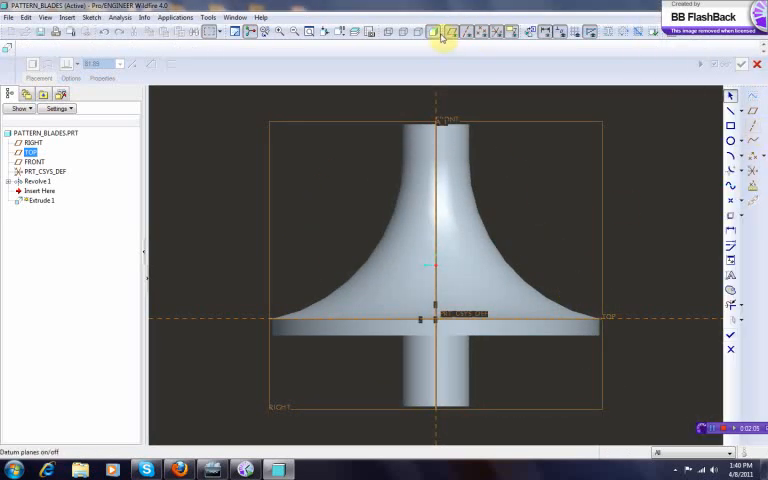
In hidden-line display, draw a vertical line up the hub axis from the base
left_click(403, 31)
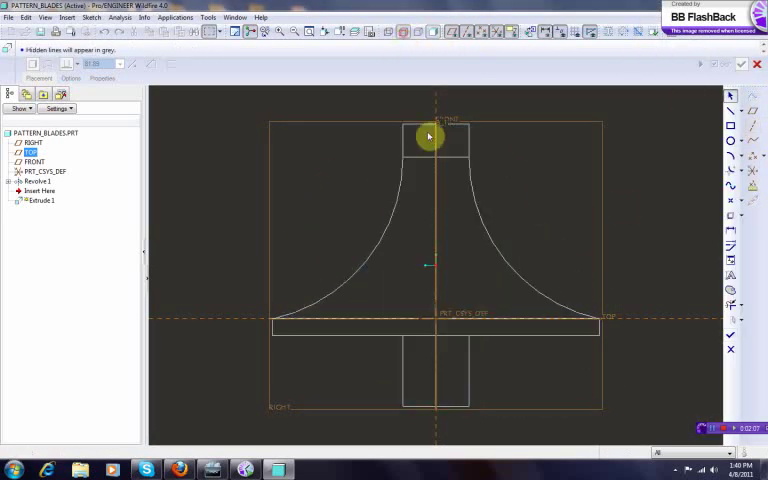
left_click(741, 110)
left_click(686, 113)
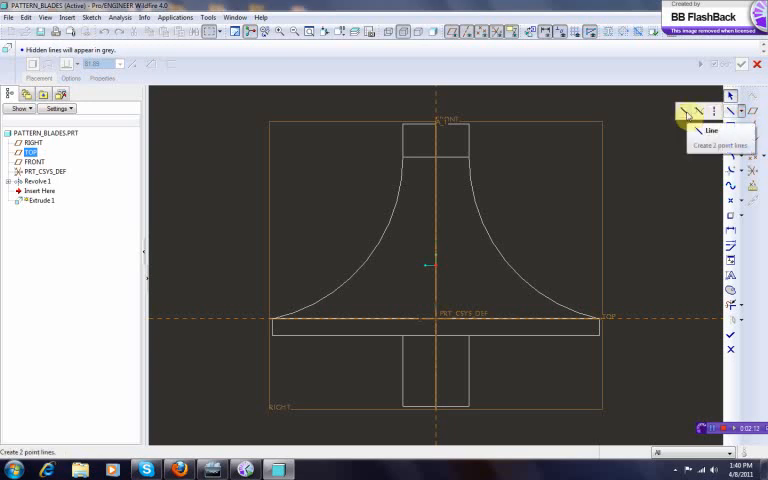
left_click(688, 115)
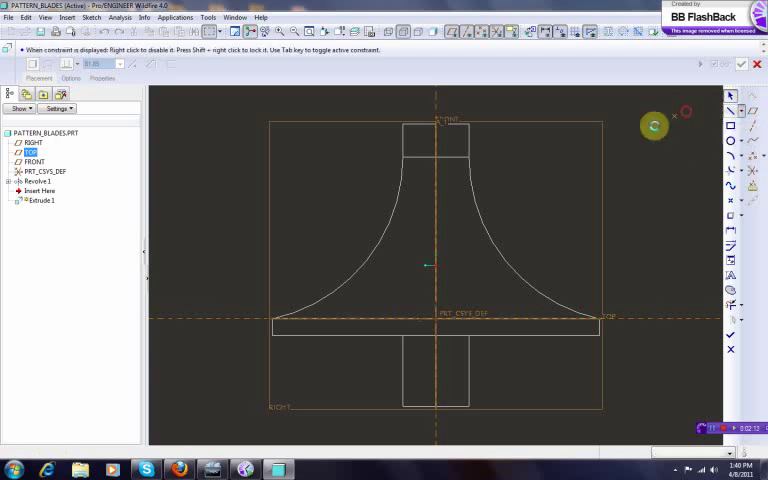
left_click(436, 325)
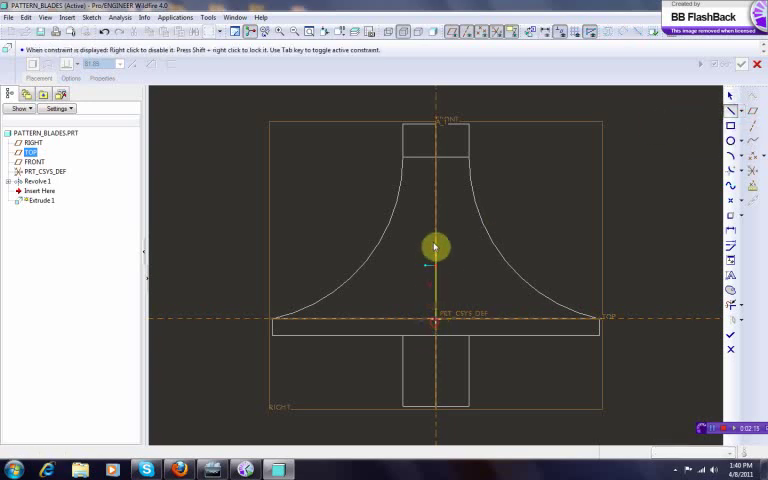
left_click(436, 187)
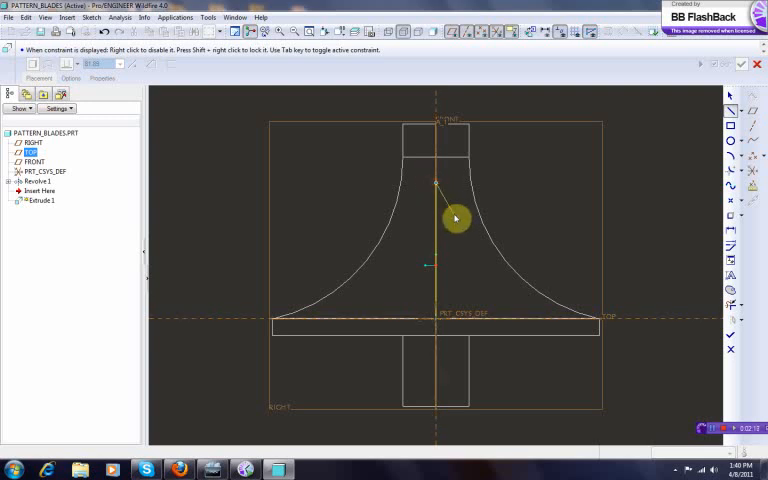
middle_click(453, 215)
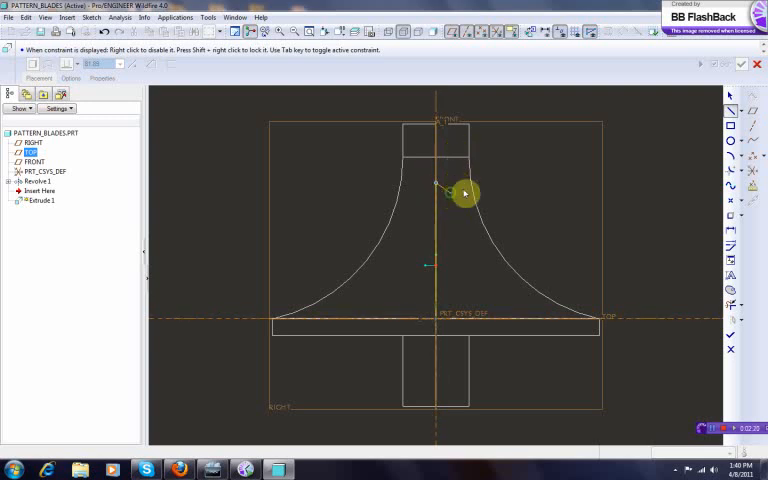
Add a tangent arc from the line's top ending near the hub top
left_click(731, 141)
left_click(731, 156)
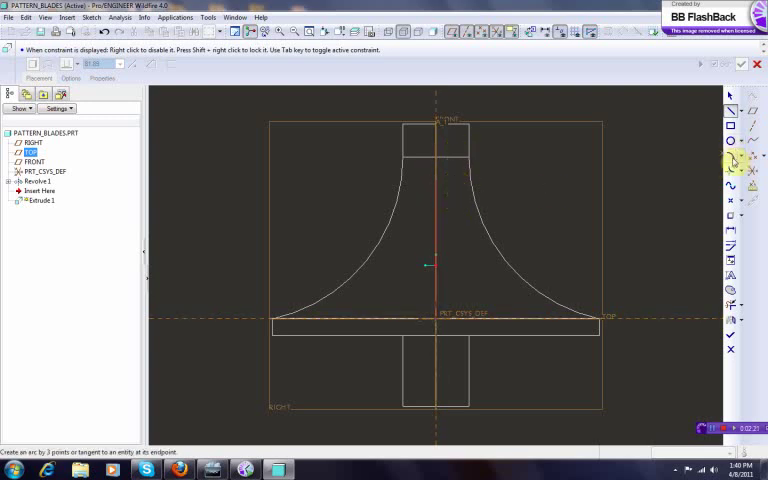
left_click(442, 181)
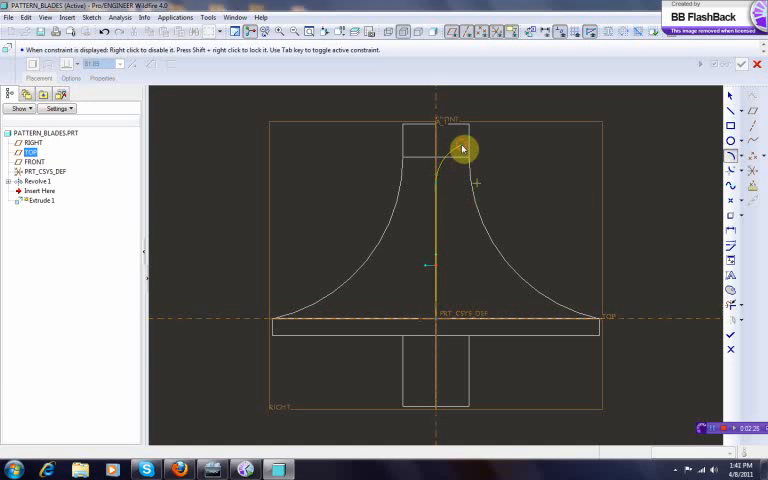
left_click(462, 150)
left_click(731, 96)
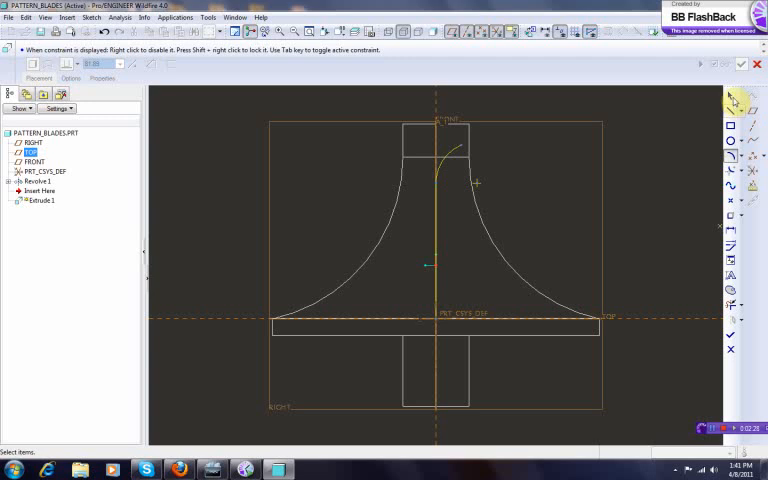
Confirm the arc dimension and edit the other dimension near the arc
left_click(458, 157)
type("15")
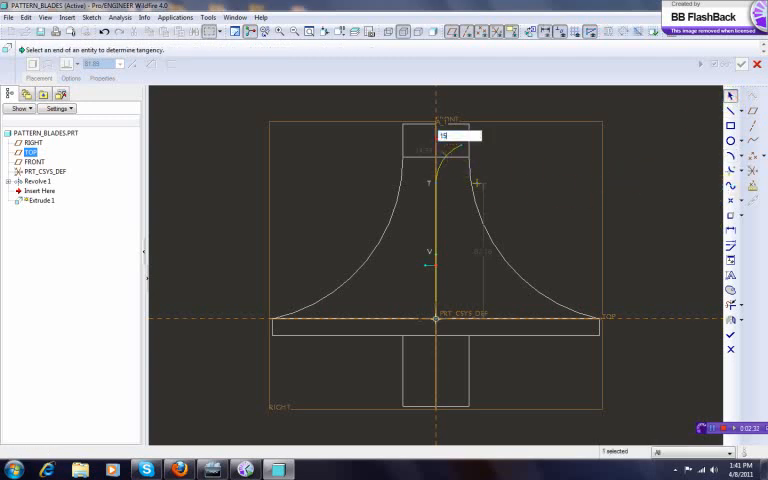
key("Return")
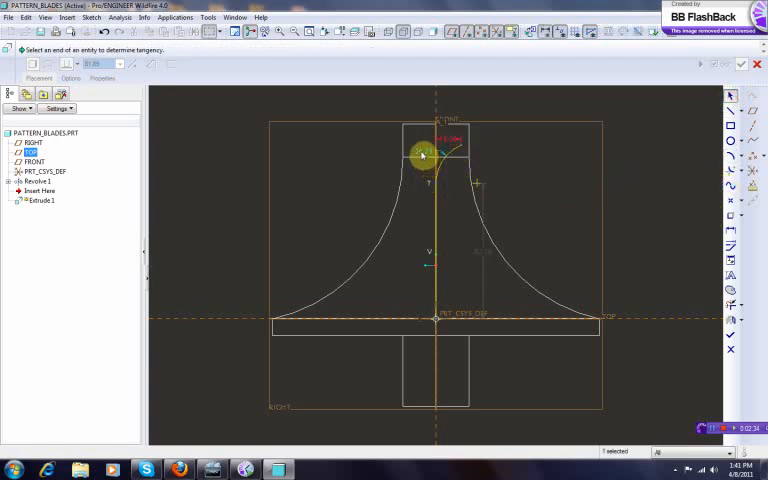
double_click(420, 148)
type("5")
key("Return")
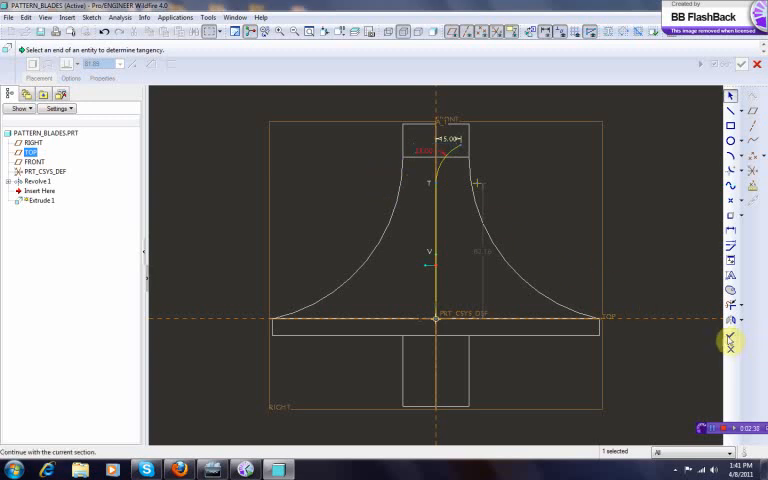
Finish the sketch, set the extrusion depth to 100.00 then stretch it to about 129 in shaded view
left_click(730, 341)
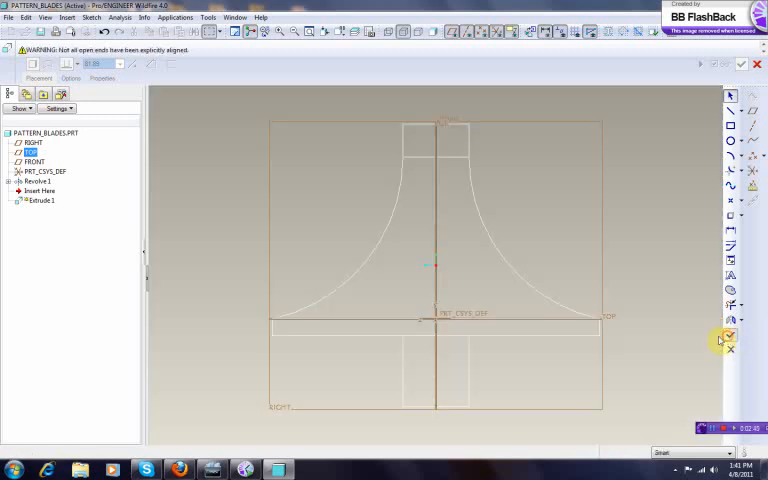
mouse_move(540, 260)
middle_mouse_down()
mouse_move(610, 263)
mouse_move(437, 241)
middle_mouse_up()
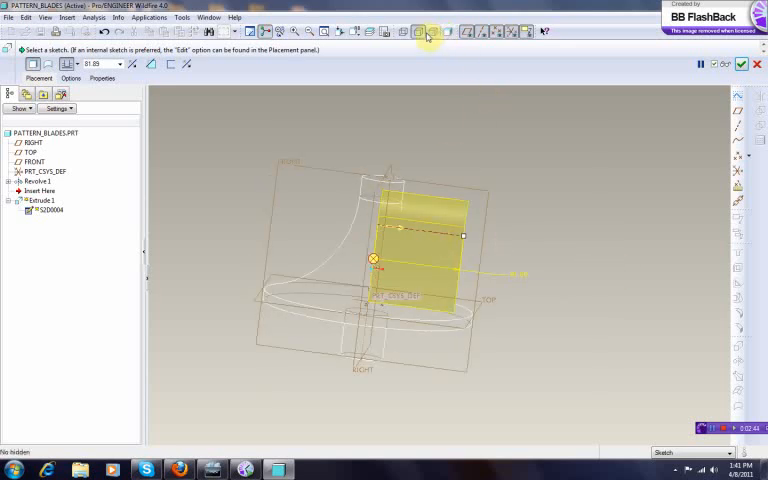
left_click(428, 33)
mouse_move(617, 238)
middle_mouse_down()
mouse_move(595, 213)
mouse_move(517, 211)
middle_mouse_up()
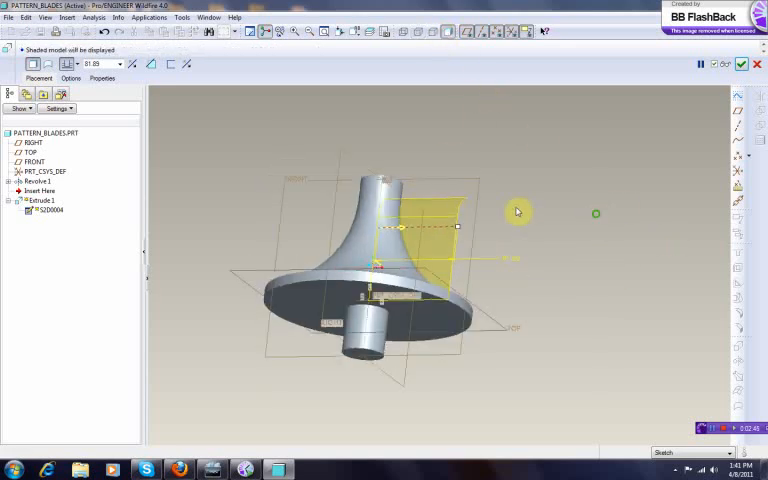
left_click(95, 64)
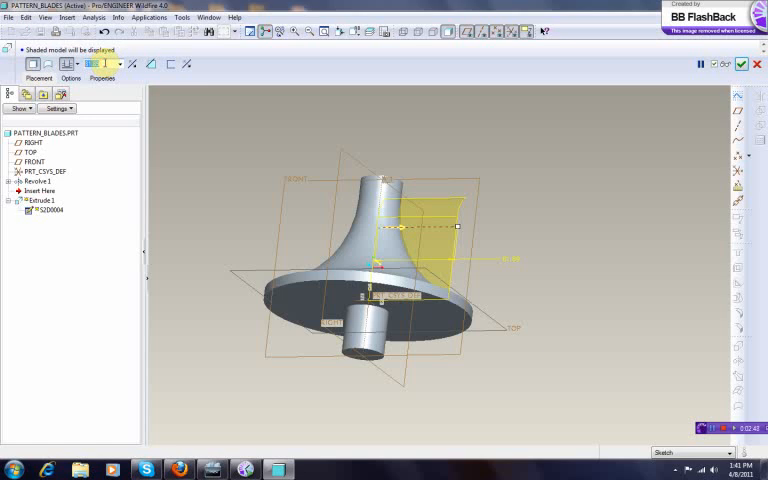
type("100")
type(".")
key("Return")
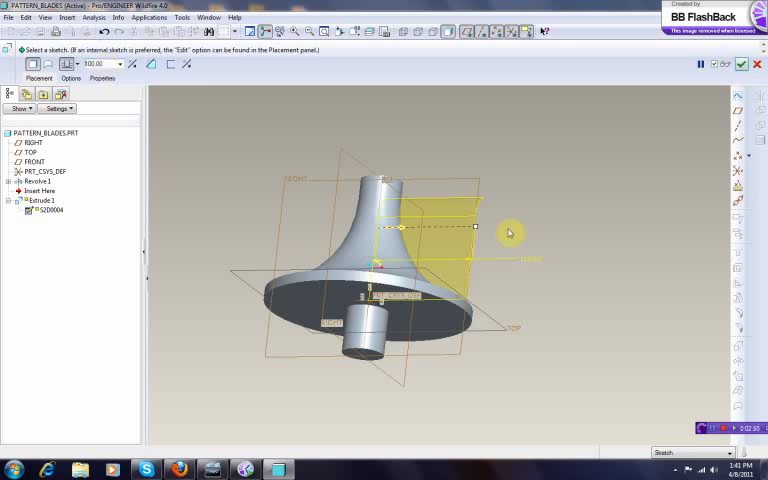
mouse_move(509, 233)
middle_mouse_down()
mouse_move(648, 190)
mouse_move(648, 219)
mouse_move(461, 198)
mouse_move(490, 190)
middle_mouse_up()
left_click_drag(487, 185, 576, 178)
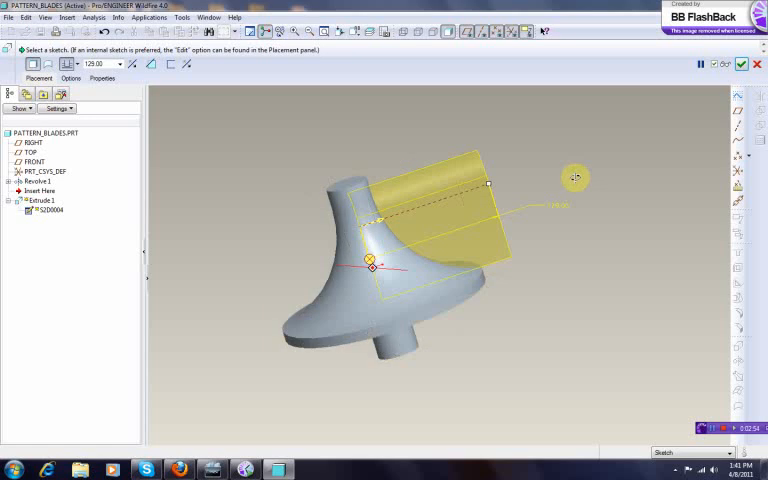
type("130")
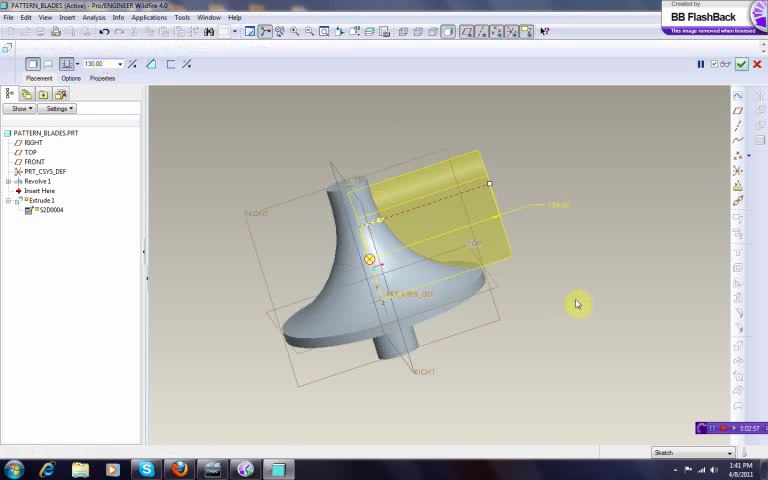
Make the blade a thin-wall extrusion and accept the Extrude, adding the blade to the hub
mouse_move(578, 305)
middle_mouse_down()
mouse_move(528, 296)
mouse_move(548, 315)
mouse_move(441, 279)
middle_mouse_up()
middle_click_drag(588, 208, 548, 195)
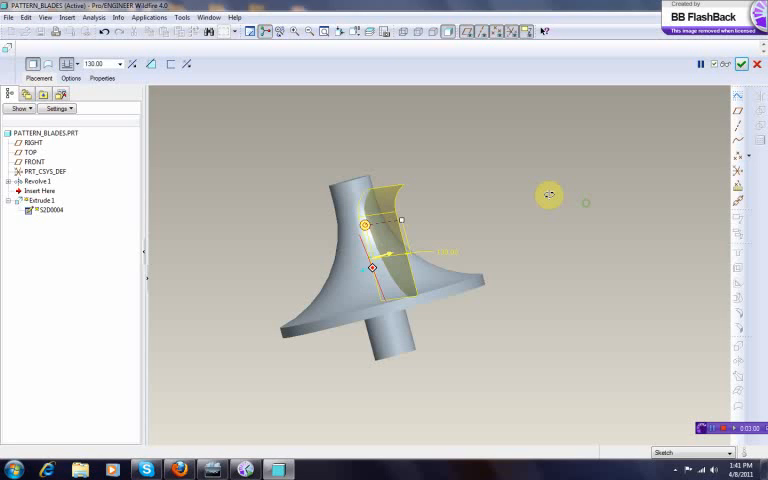
left_click(170, 66)
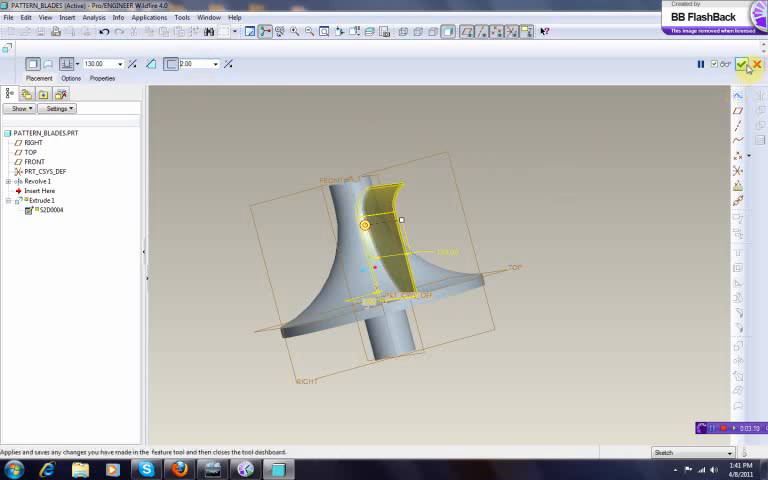
left_click(742, 66)
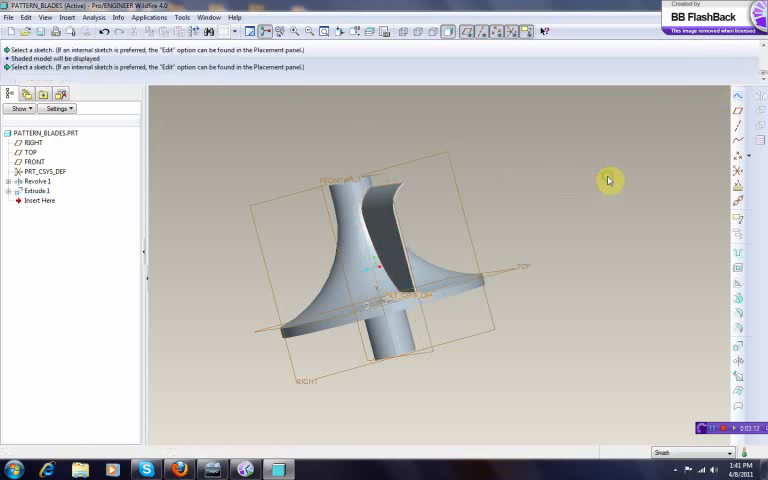
mouse_move(608, 180)
middle_mouse_down()
mouse_move(590, 187)
mouse_move(656, 191)
middle_mouse_up()
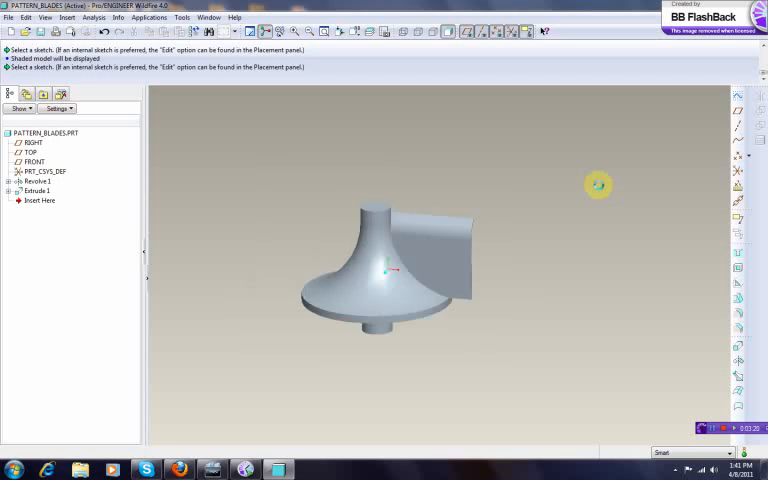
mouse_move(598, 184)
middle_mouse_down()
mouse_move(588, 205)
mouse_move(632, 226)
middle_mouse_up()
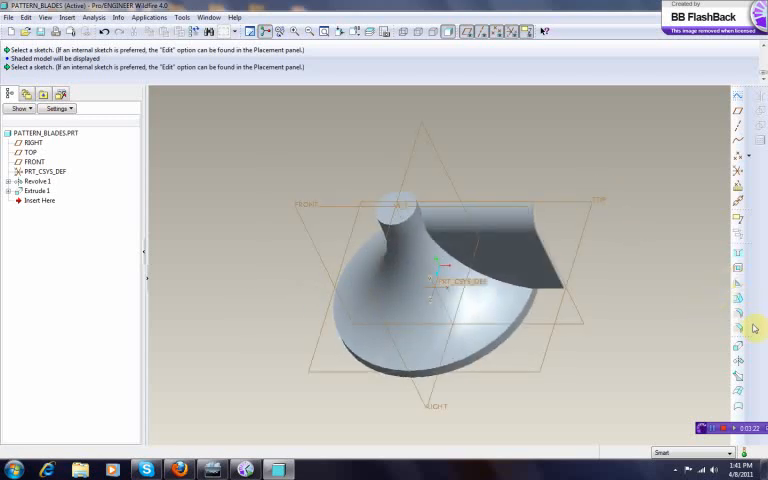
Start a second Revolve feature with its sketch placed on the FRONT datum plane
left_click(737, 370)
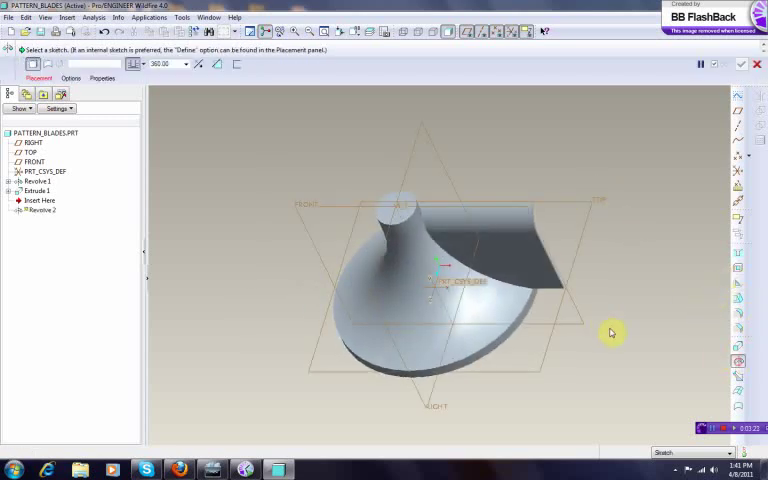
left_click(37, 79)
left_click(93, 108)
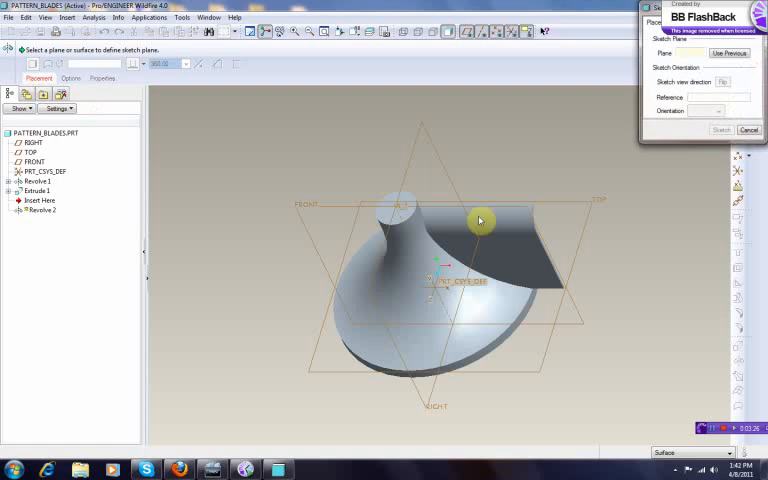
middle_click_drag(530, 206, 505, 189)
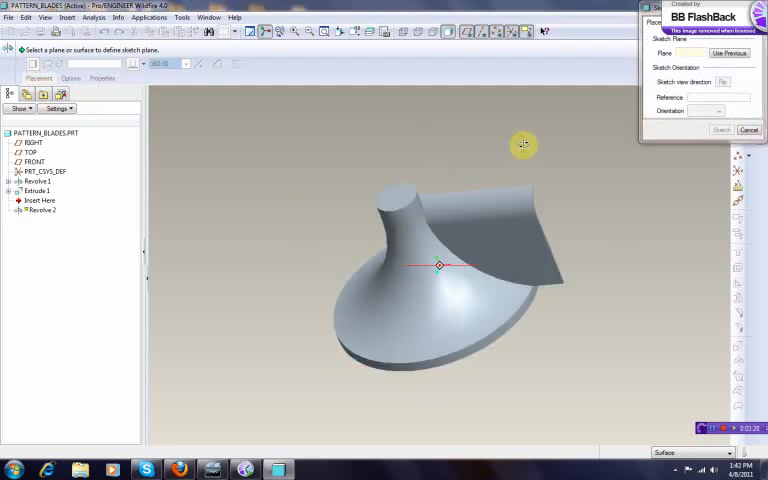
left_click(505, 189)
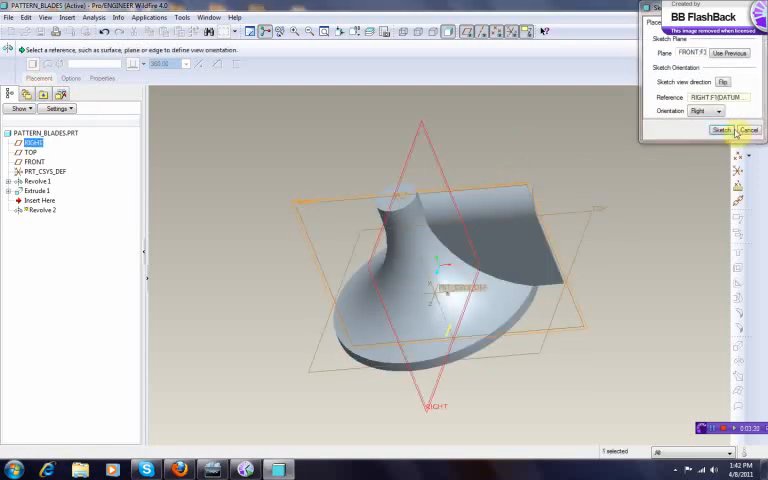
left_click(722, 130)
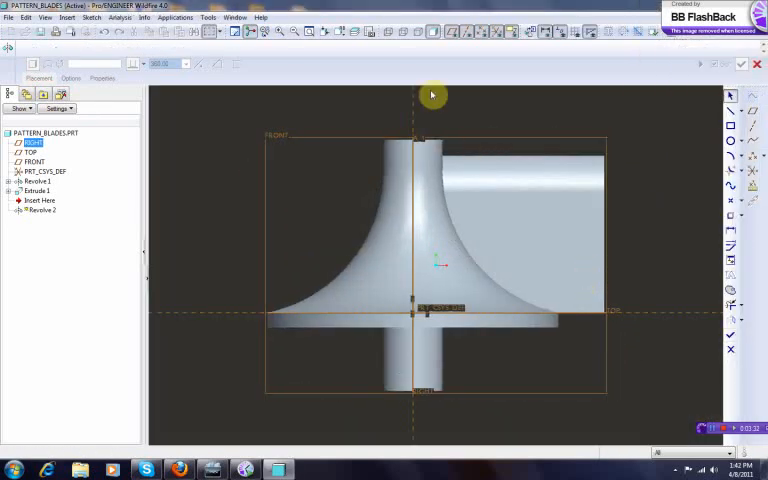
Add the blade's top edge as a sketch reference via Sketch > References and return to sketch view
left_click(67, 17)
mouse_move(91, 17)
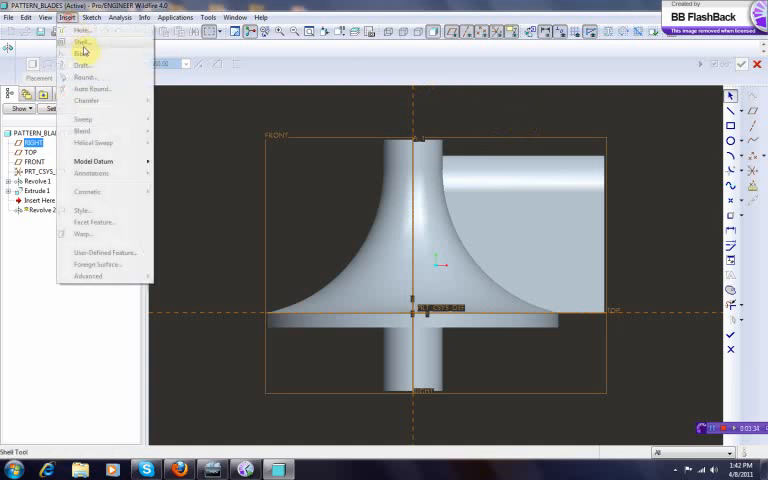
left_click(104, 62)
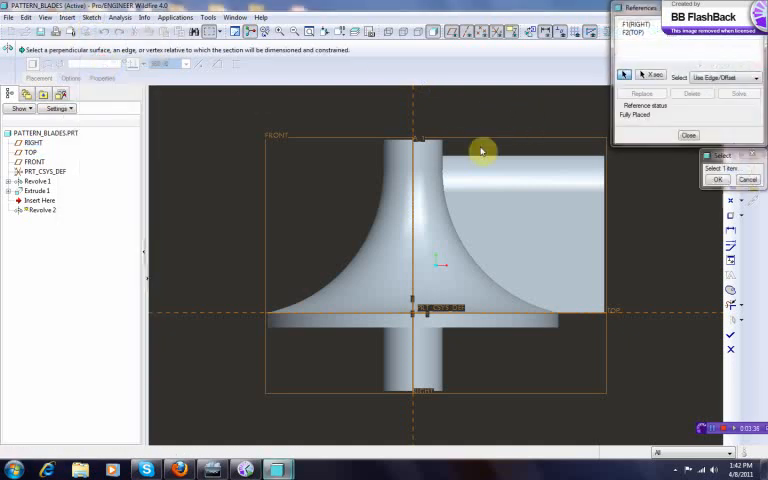
middle_click_drag(480, 148, 490, 137)
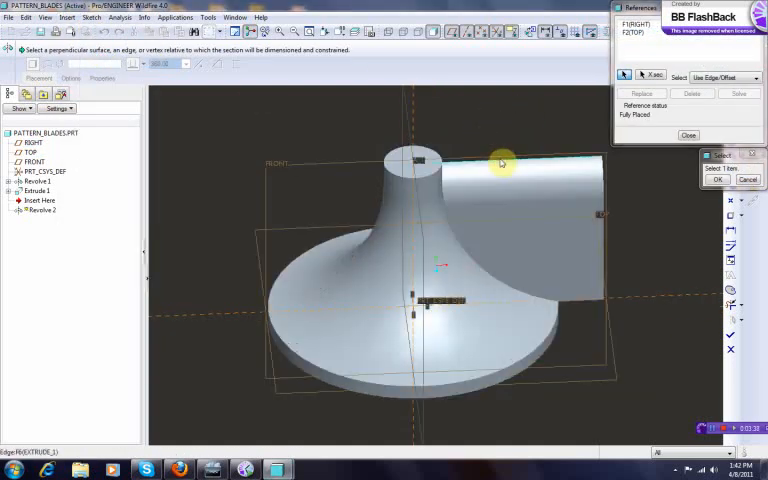
left_click(500, 163)
middle_click_drag(444, 122, 415, 108)
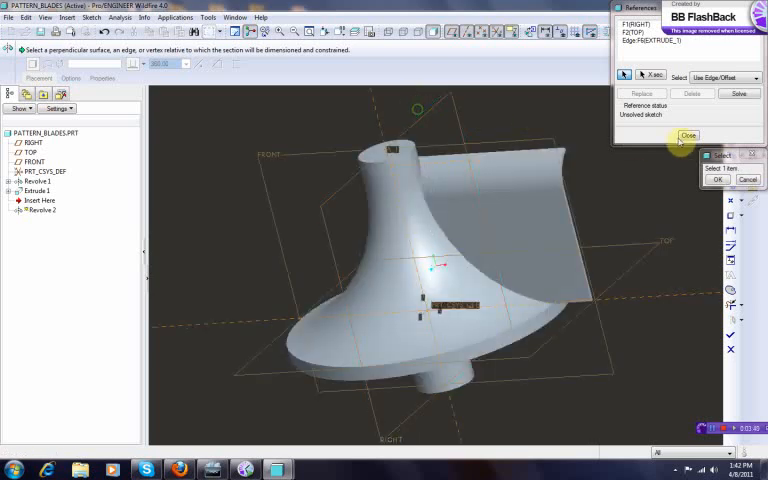
left_click(738, 95)
left_click(688, 135)
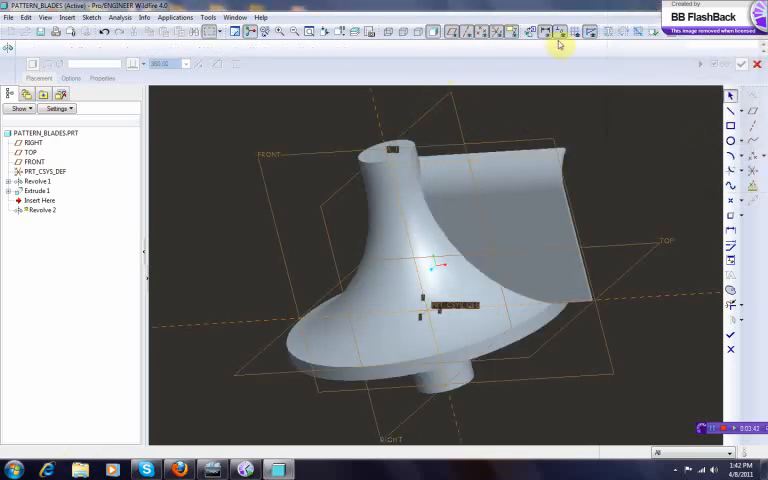
left_click(530, 33)
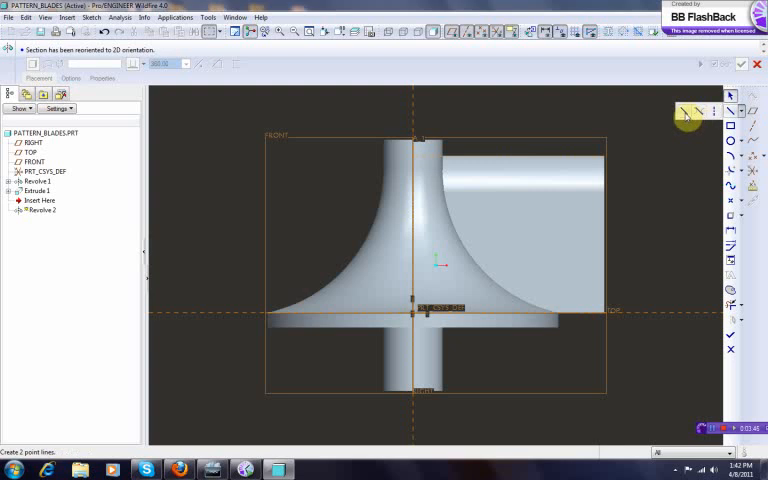
Sketch a horizontal line from the blade's top edge and a vertical line down from its end
left_click(688, 113)
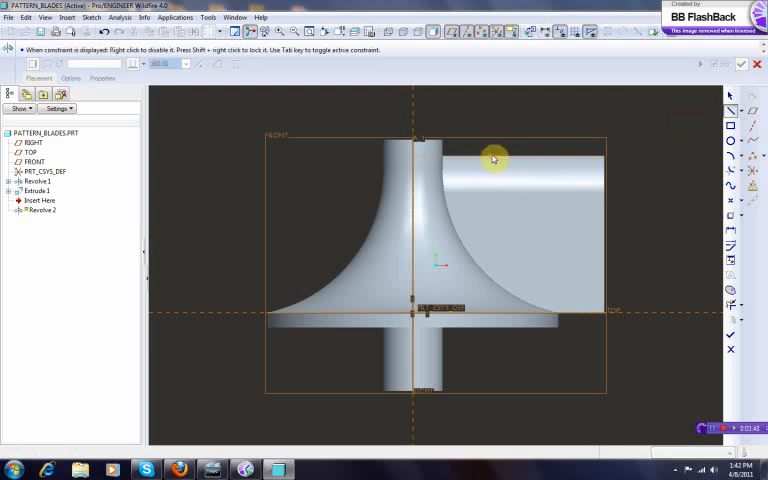
left_click(497, 158)
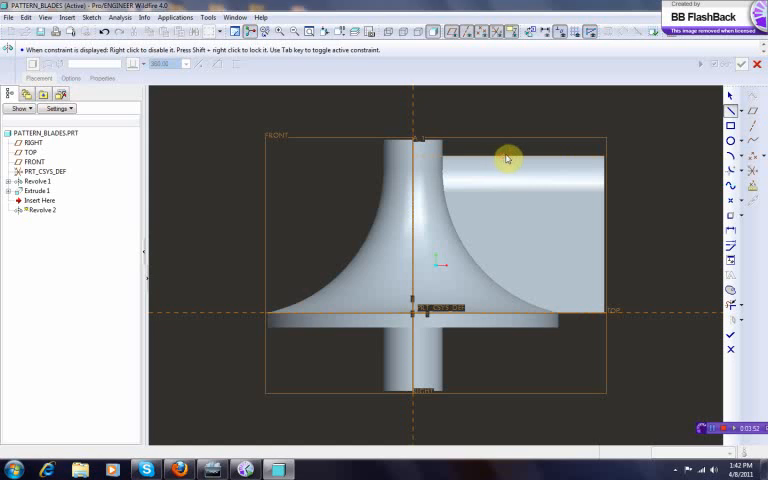
left_click(674, 159)
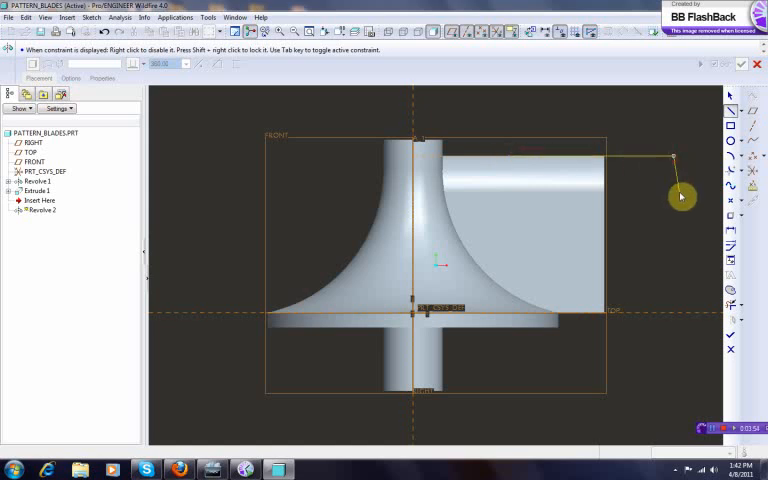
left_click(676, 258)
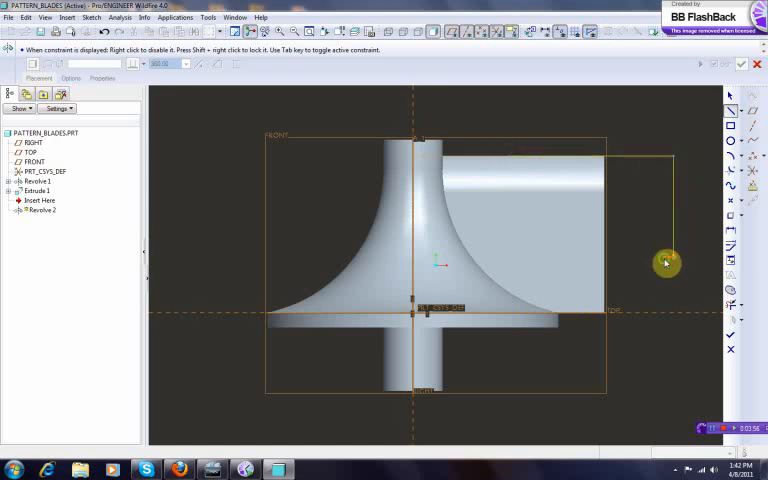
Close the profile with a 3-point arc to the vertical line's foot and accept the sketch for a 360° revolve preview
left_click(740, 115)
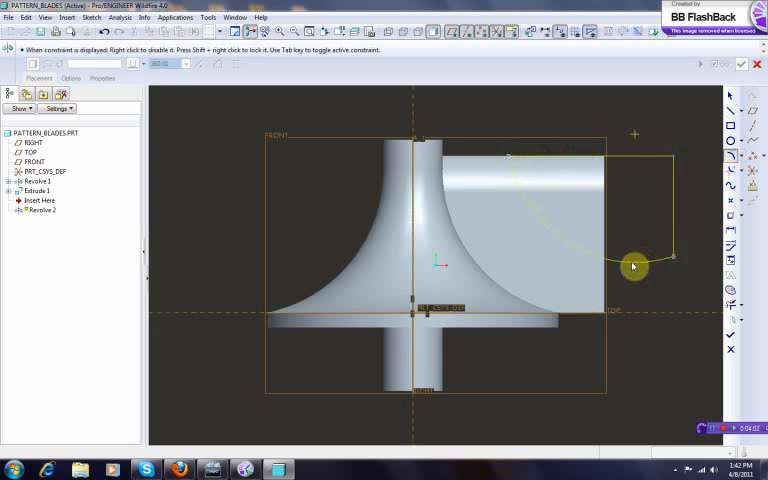
left_click(671, 262)
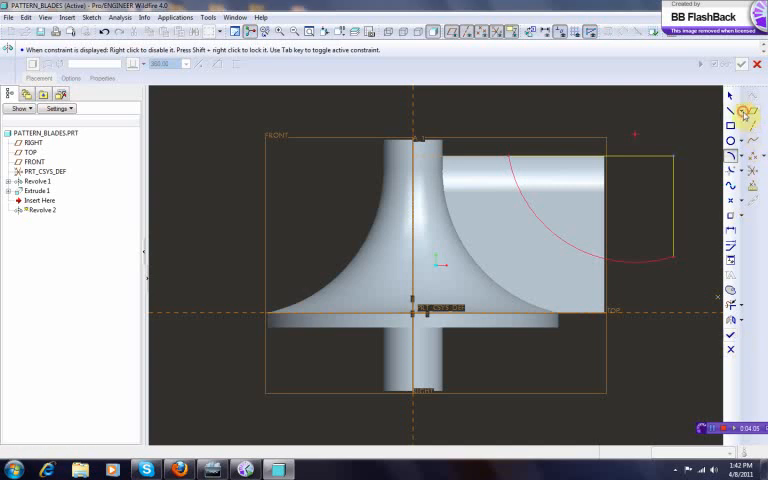
left_click(745, 115)
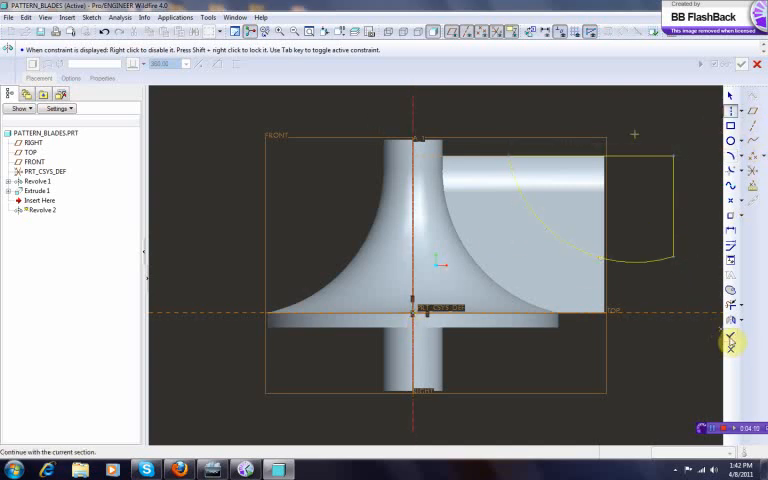
left_click(731, 344)
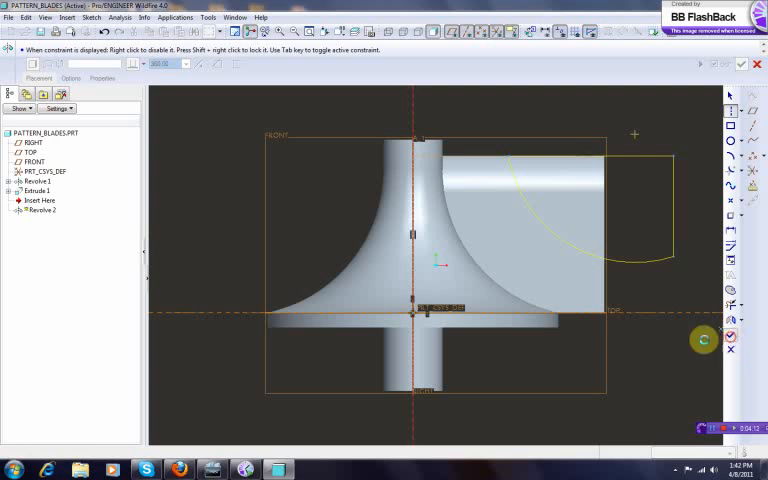
mouse_move(641, 115)
middle_mouse_down()
mouse_move(641, 145)
mouse_move(641, 125)
middle_mouse_up()
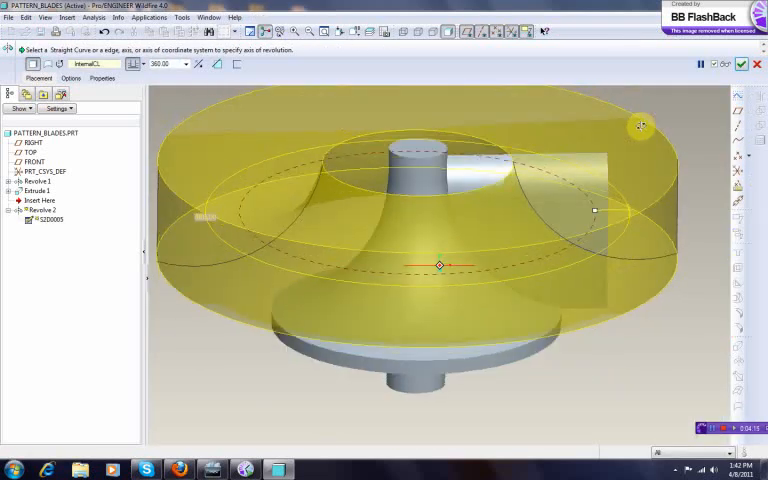
Set the revolve to Surface and accept it, trimming the blade's outer side to a curved edge
left_click(217, 66)
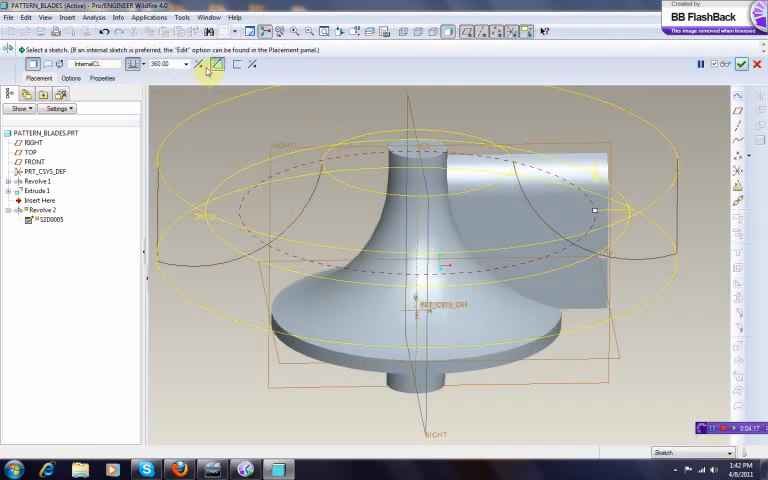
left_click(741, 64)
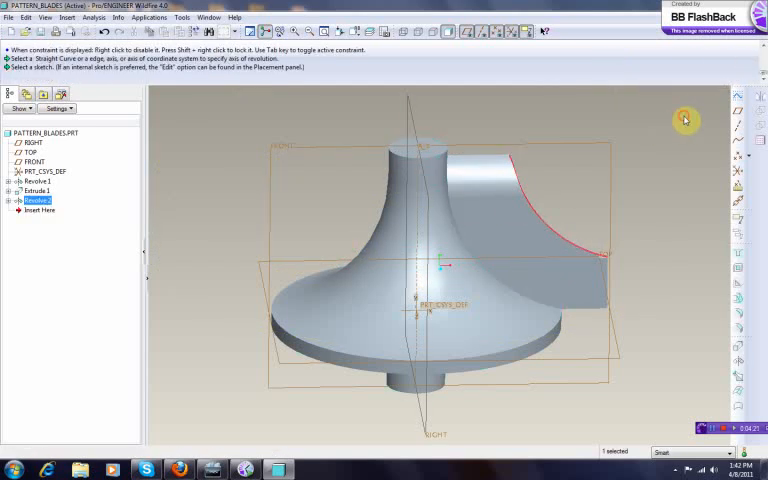
middle_click_drag(646, 177, 635, 165)
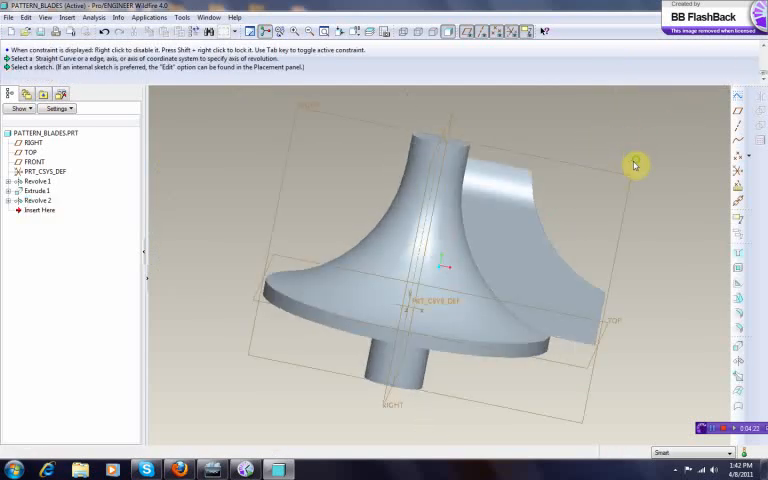
Select the blade extrusion in the model, ready for patterning
left_click(548, 281)
left_click(660, 250)
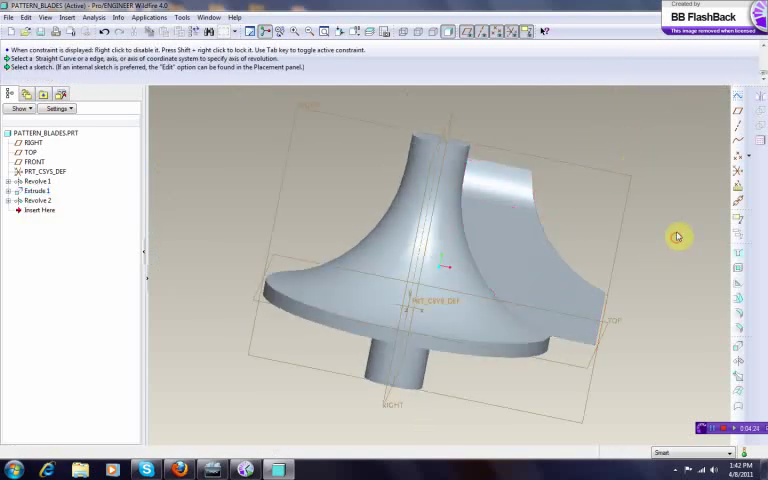
left_click(540, 252)
Start a pattern of the blade extrusion as an Axis pattern about the hub's central axis
right_click(540, 252)
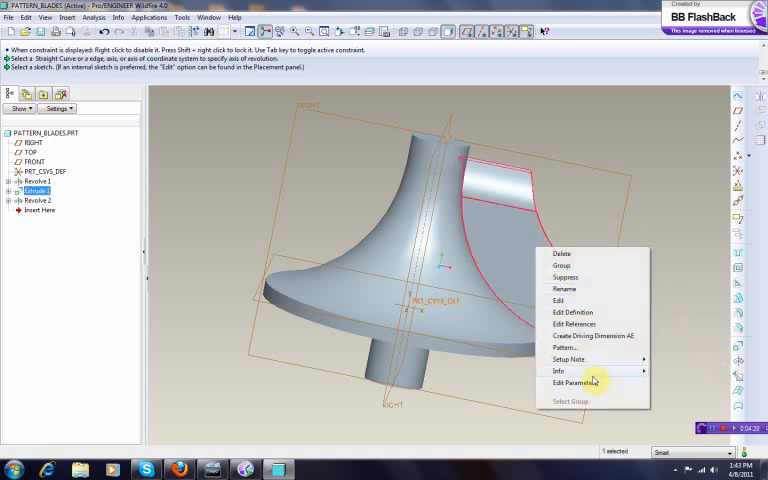
left_click(565, 347)
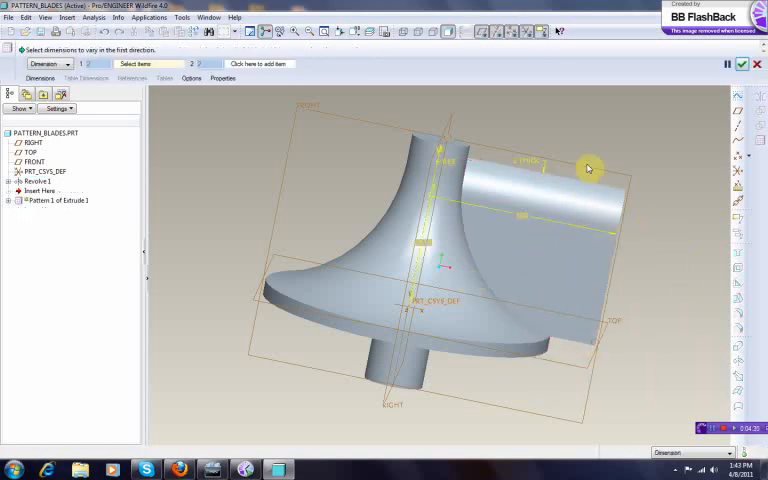
left_click(68, 64)
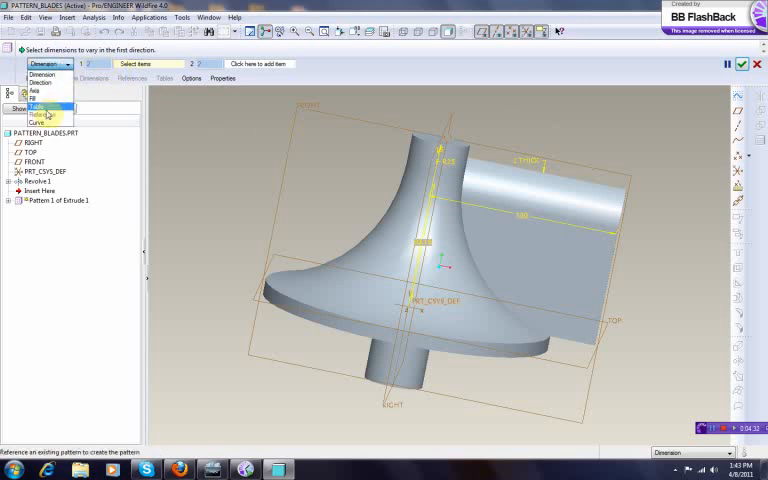
left_click(42, 100)
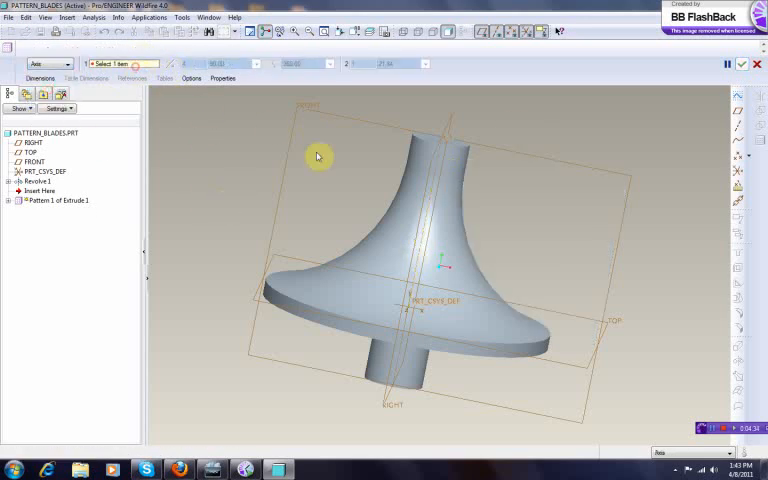
left_click(437, 178)
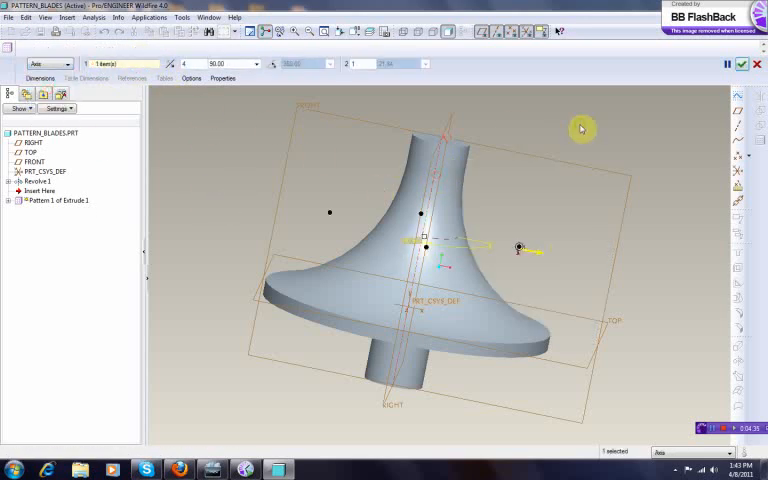
middle_click_drag(581, 128, 567, 154)
Set 15 pattern members spaced 24.00° apart and accept the blade pattern
double_click(188, 63)
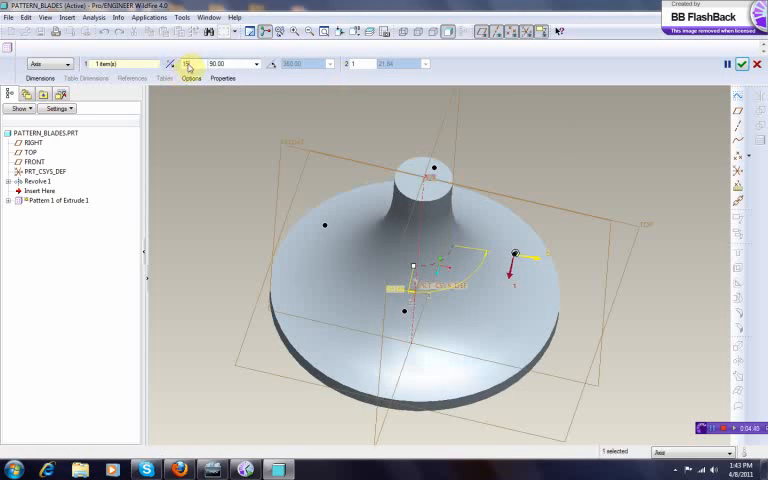
type("15")
left_click(218, 64)
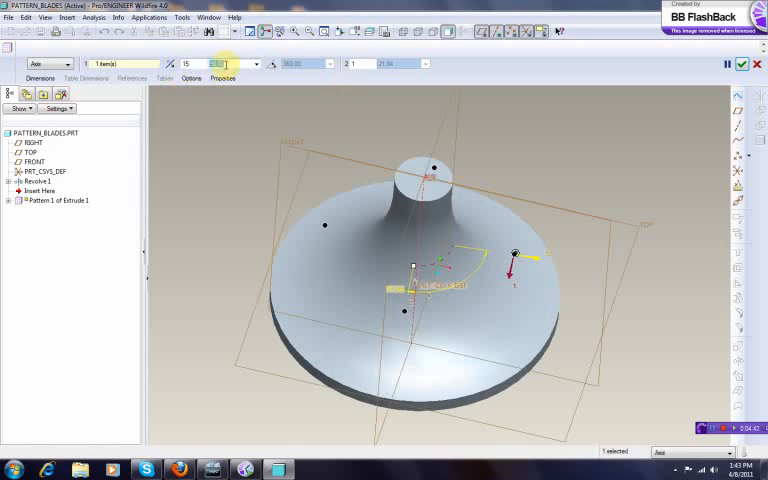
type("22")
key("Return")
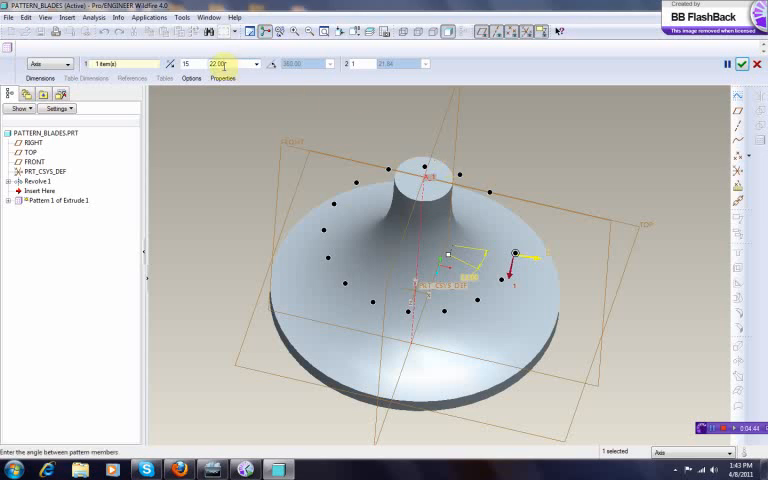
double_click(222, 63)
type("2")
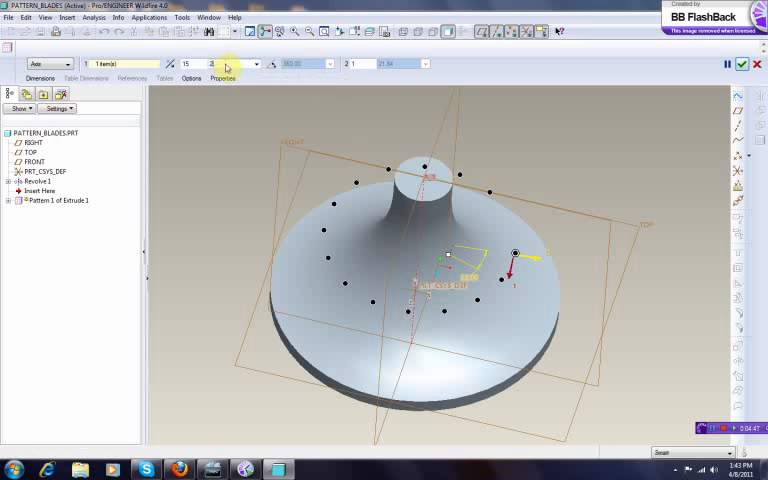
type("5")
key("Return")
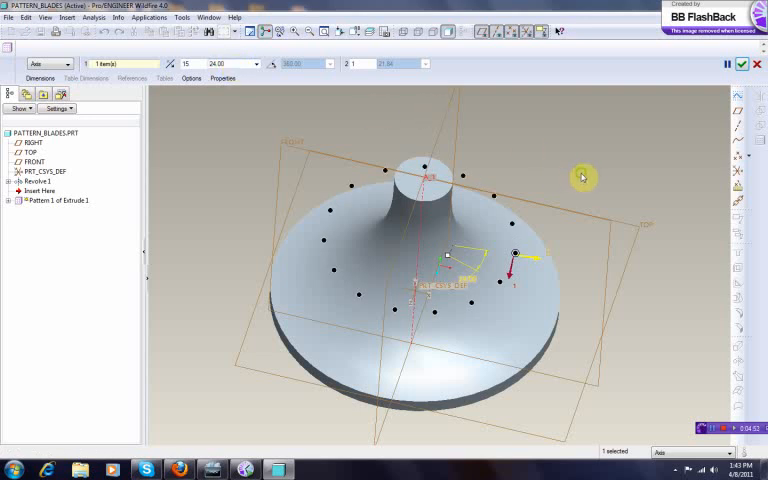
middle_click_drag(583, 175, 567, 206)
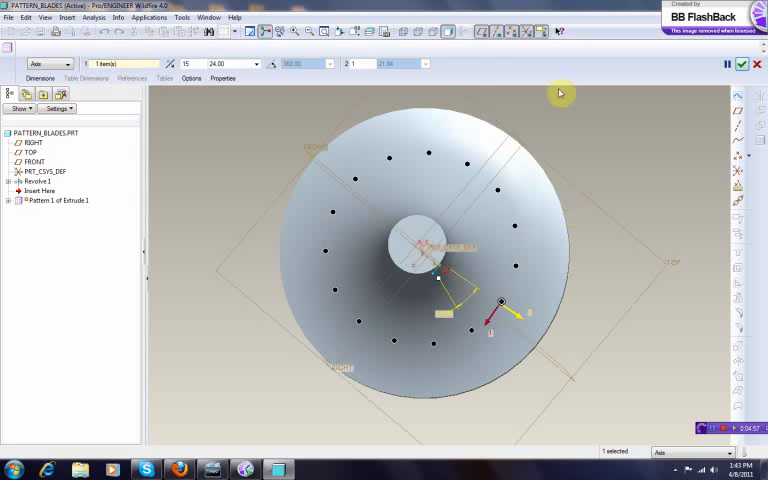
left_click(745, 66)
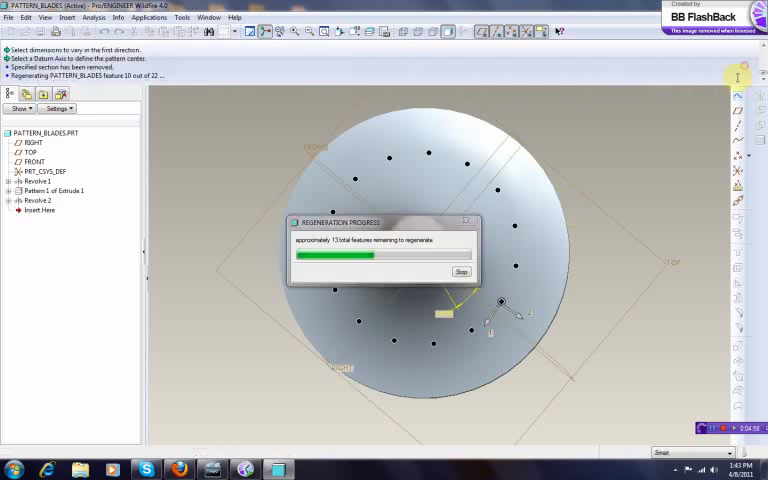
Orbit the patterned impeller to inspect it from several angles, ending at a side view of the shaft
key("ctrl+d")
mouse_move(678, 113)
middle_mouse_down()
mouse_move(672, 149)
mouse_move(633, 185)
middle_mouse_up()
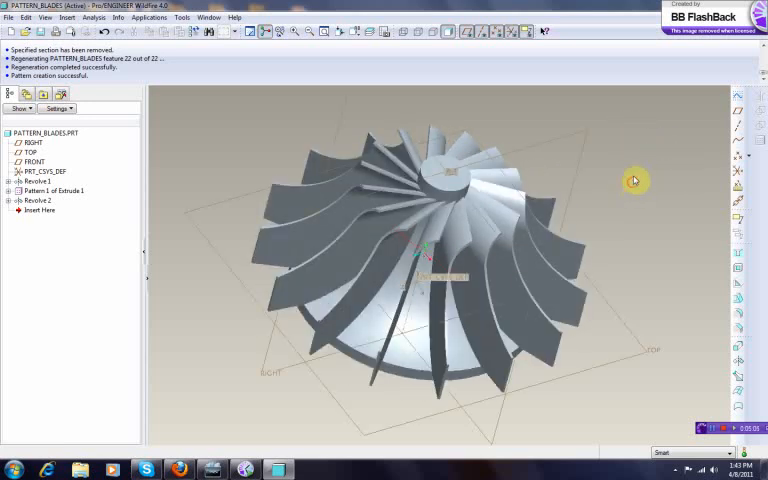
middle_click_drag(654, 181, 640, 170)
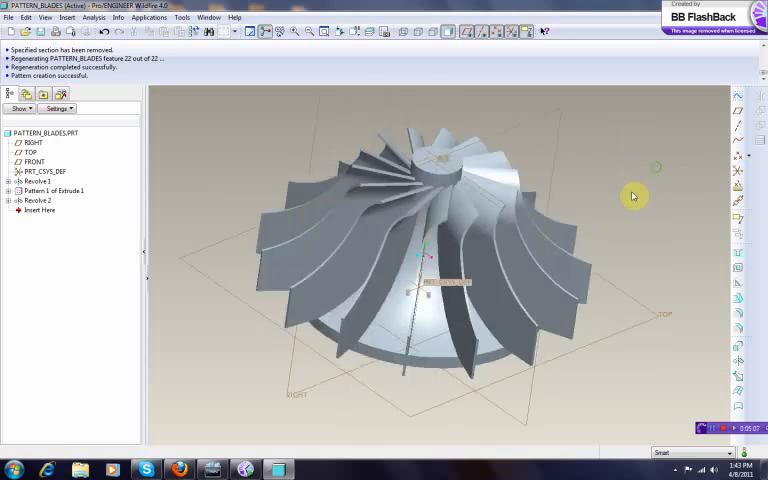
mouse_move(608, 168)
middle_mouse_down()
mouse_move(634, 174)
mouse_move(660, 151)
mouse_move(655, 176)
mouse_move(680, 213)
middle_mouse_up()
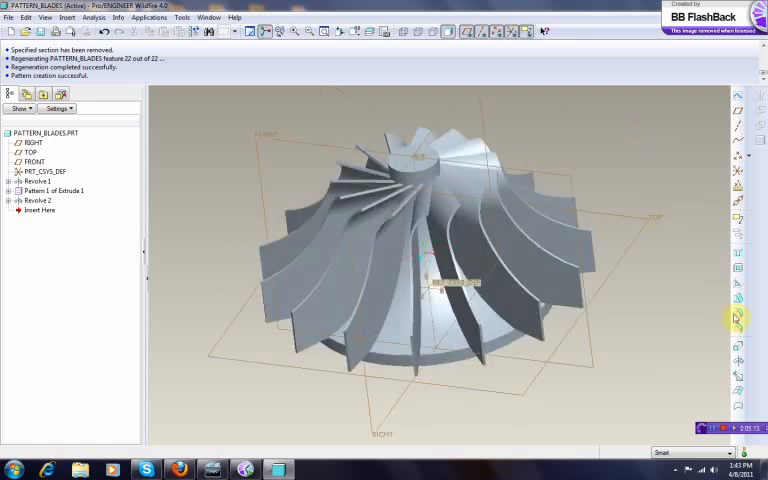
left_click(737, 262)
middle_click_drag(648, 130, 560, 175)
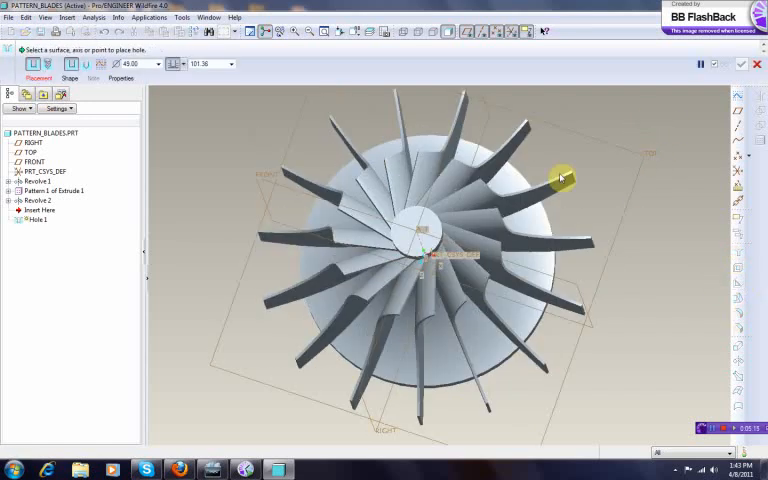
left_click(420, 238)
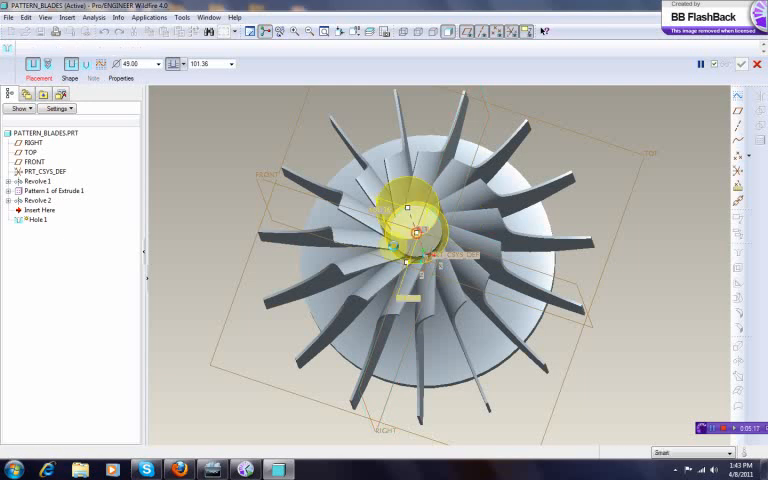
double_click(131, 63)
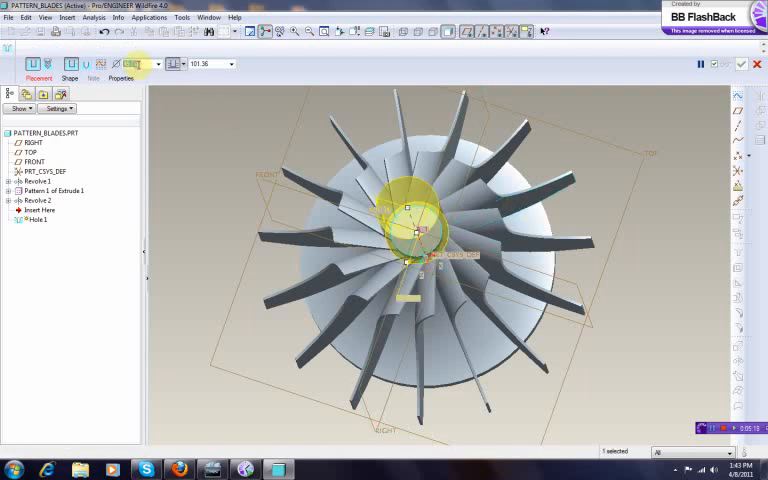
type("10")
key("Return")
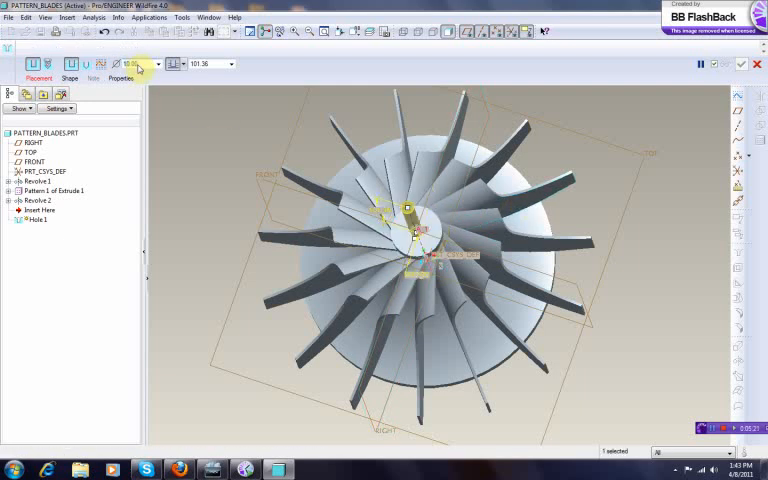
middle_click_drag(669, 268, 694, 258)
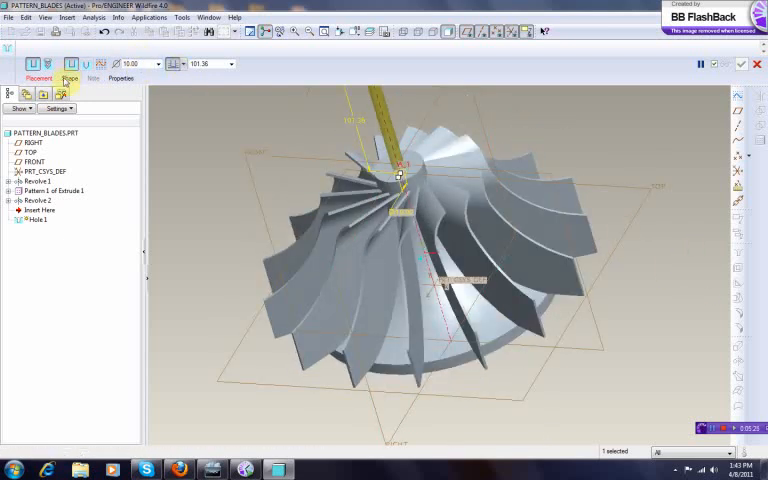
left_click(184, 63)
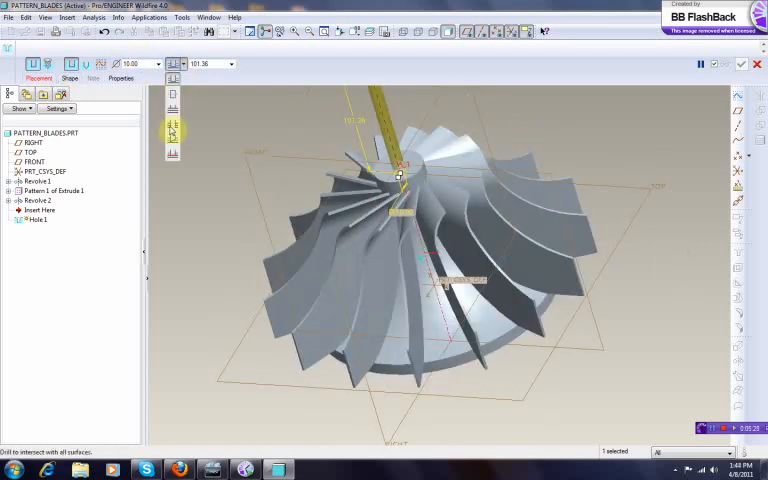
left_click(173, 124)
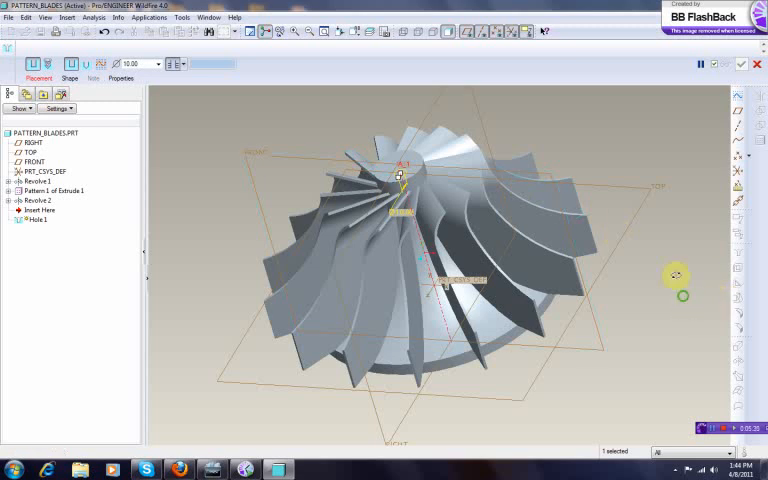
mouse_move(676, 274)
middle_mouse_down()
mouse_move(650, 214)
mouse_move(668, 268)
middle_mouse_up()
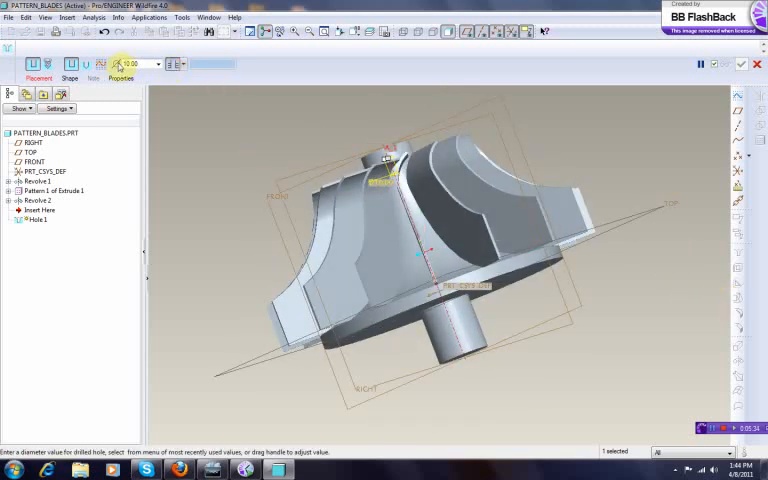
left_click(182, 66)
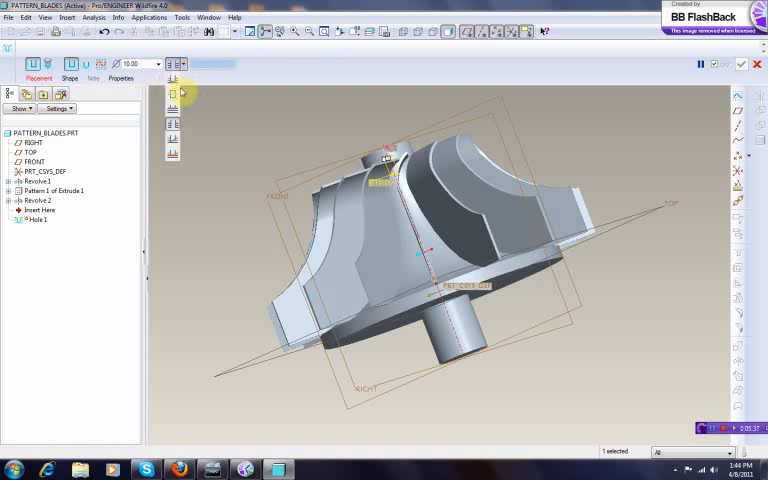
left_click(173, 94)
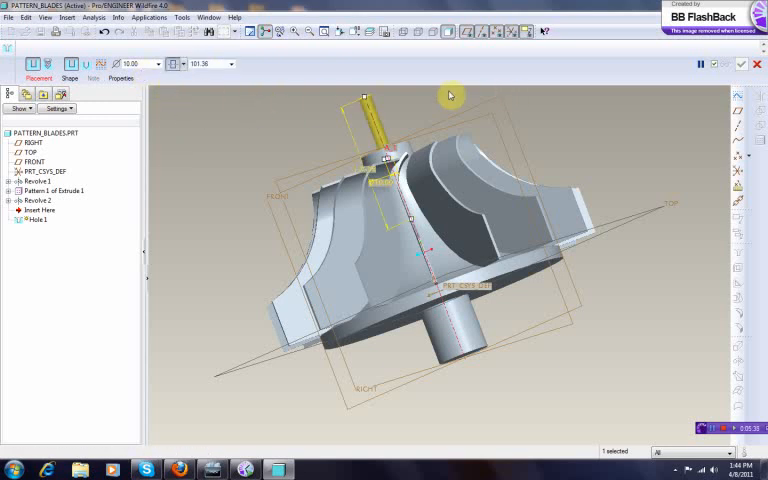
left_click(757, 66)
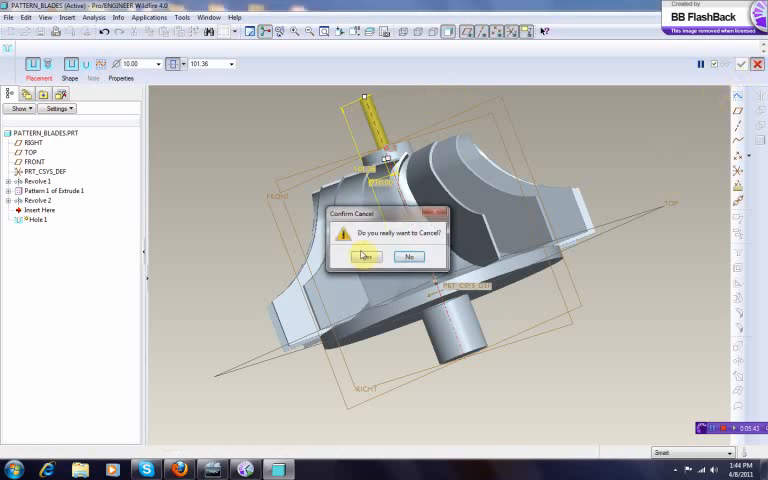
left_click(367, 257)
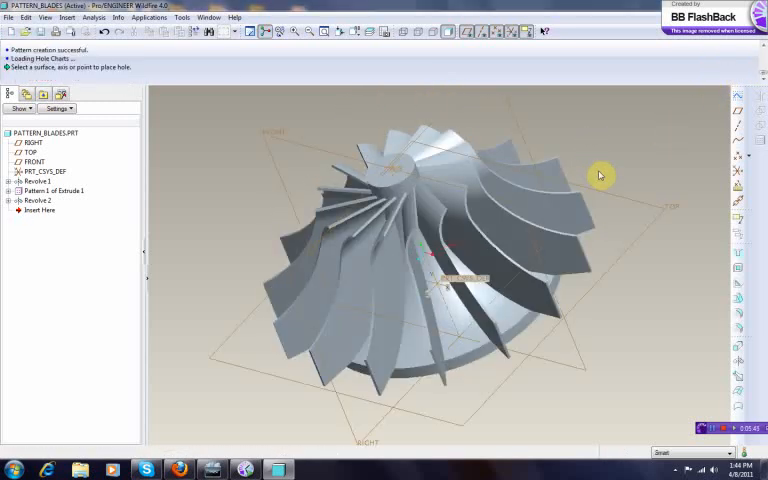
Start a hole on the hub's top face and set both placement references to Align with the hub axis
left_click(389, 183)
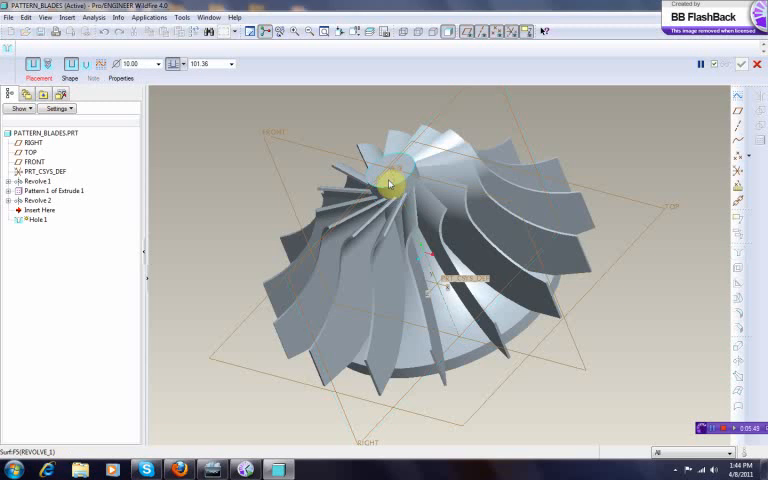
left_click(389, 183)
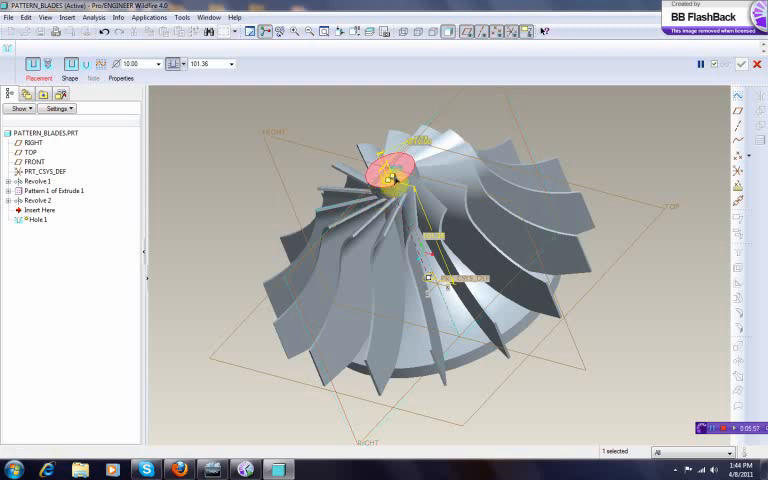
middle_click_drag(497, 170, 566, 158)
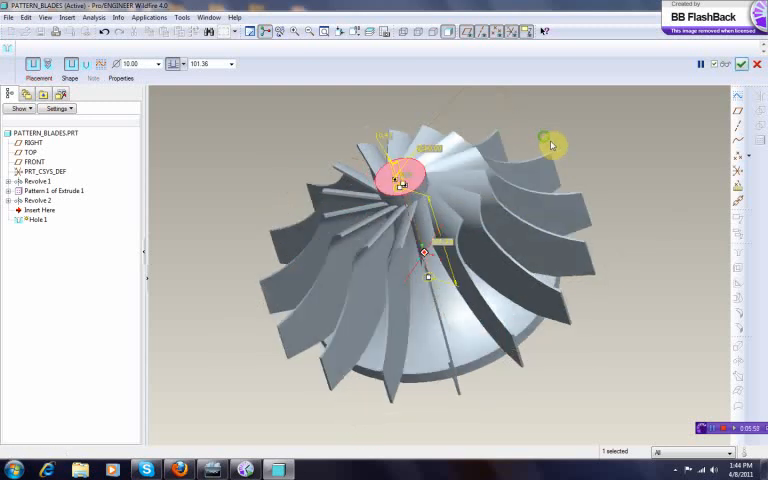
left_click(40, 78)
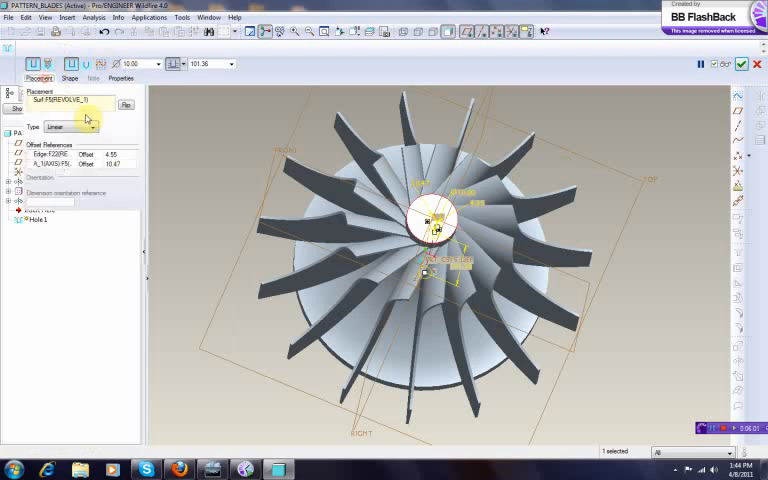
left_click(88, 155)
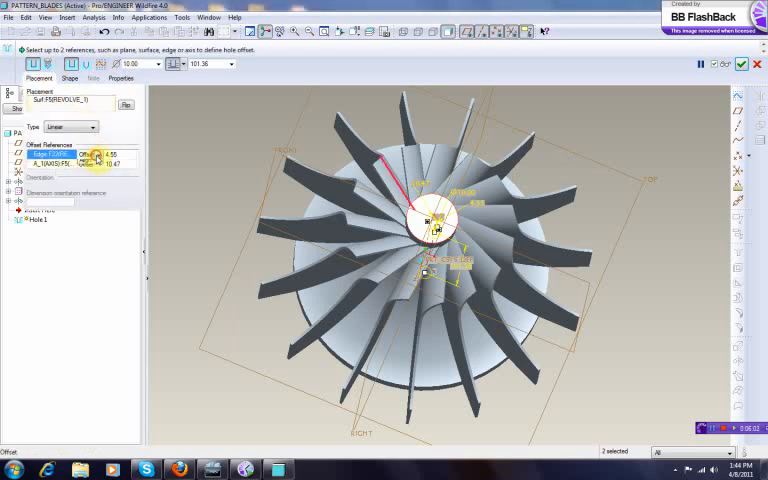
left_click(90, 173)
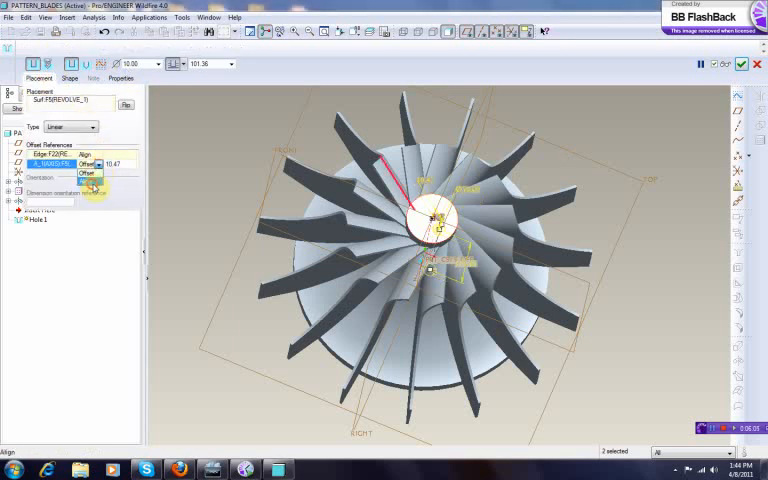
left_click(88, 181)
Set the hole depth to Through All and diameter to 15, then finish Hole 1
mouse_move(641, 261)
middle_mouse_down()
mouse_move(622, 185)
mouse_move(622, 205)
middle_mouse_up()
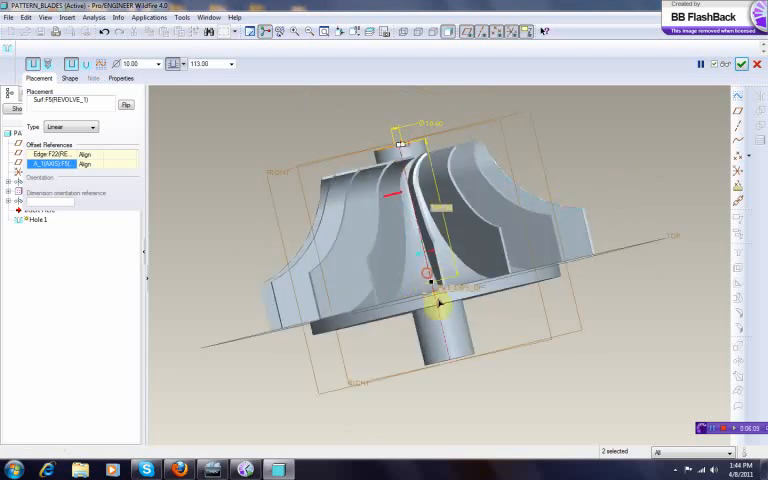
left_click_drag(440, 305, 458, 387)
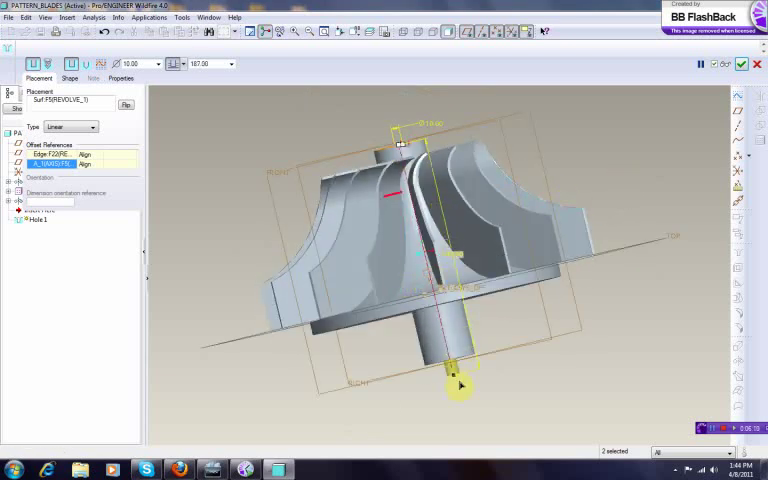
left_click(175, 63)
left_click(175, 127)
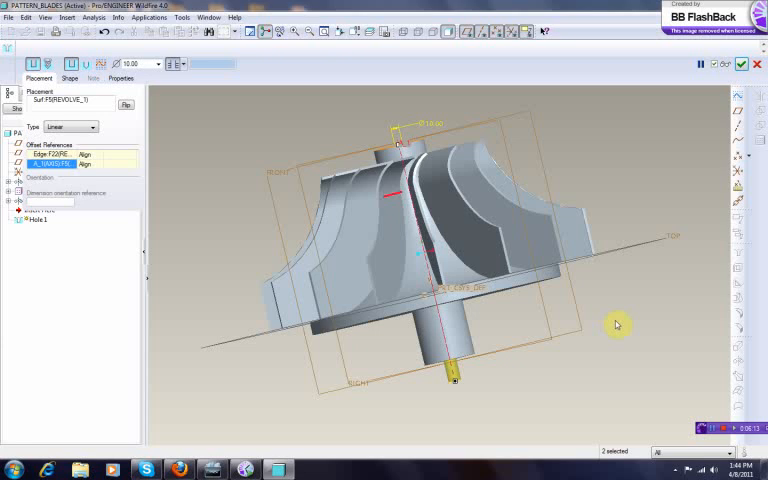
middle_click_drag(615, 320, 574, 362)
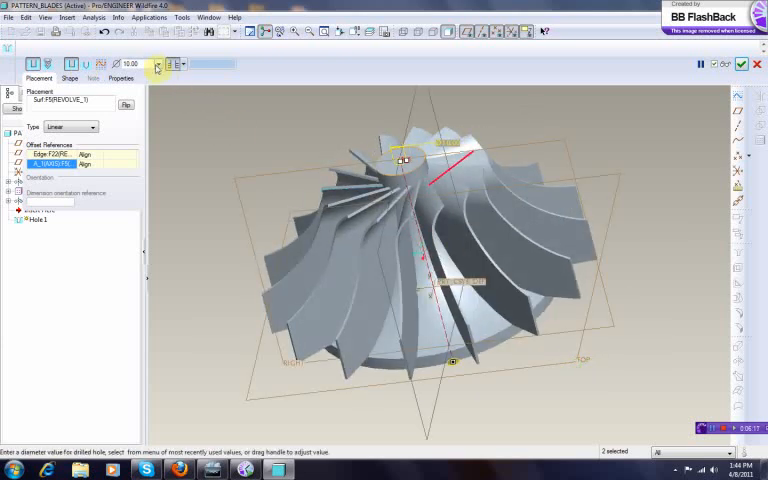
double_click(135, 63)
type("15")
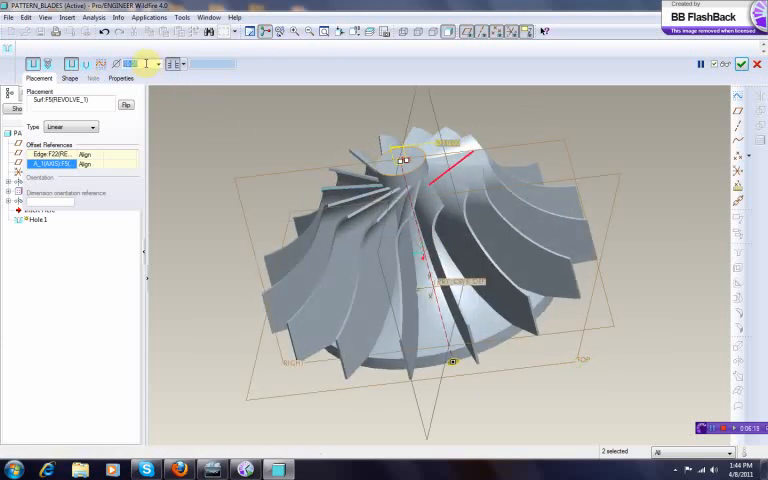
left_click(741, 64)
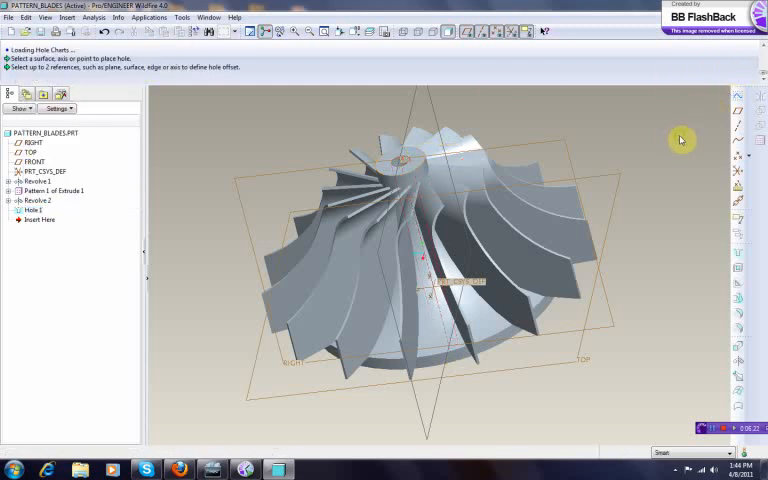
Create Chamfer 1 on the circular hub edges at both ends of the axis
middle_click_drag(697, 118, 632, 190)
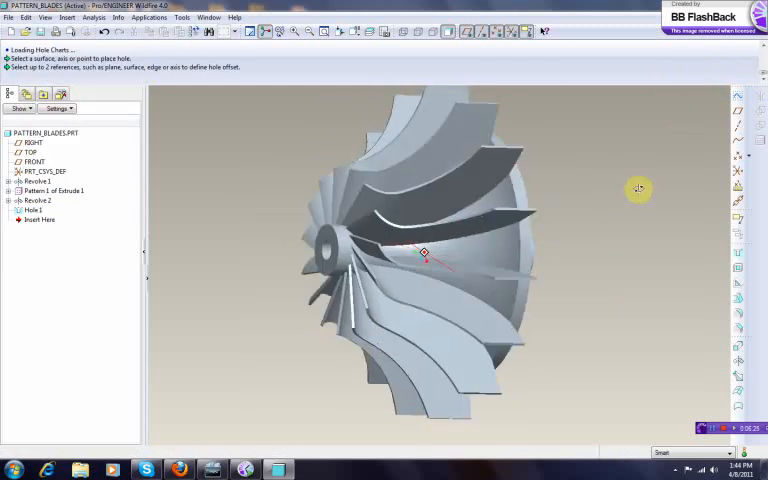
left_click(737, 328)
mouse_move(613, 188)
middle_mouse_down()
mouse_move(638, 180)
mouse_move(548, 223)
middle_mouse_up()
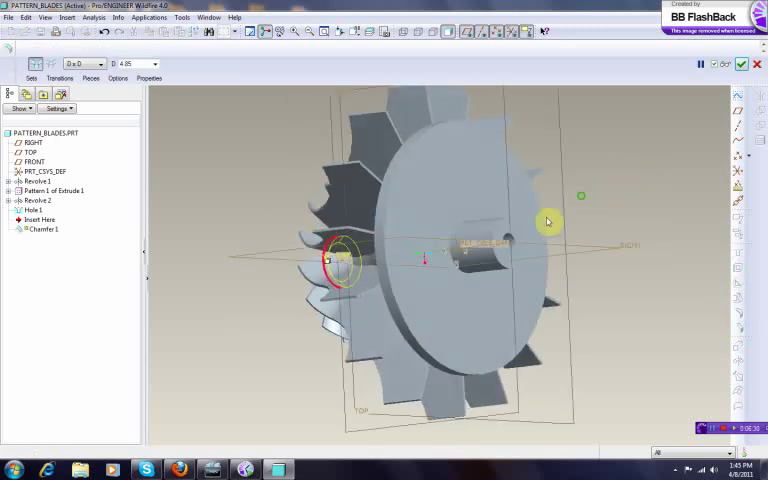
left_click(497, 263, "ctrl")
middle_click_drag(620, 205, 665, 172)
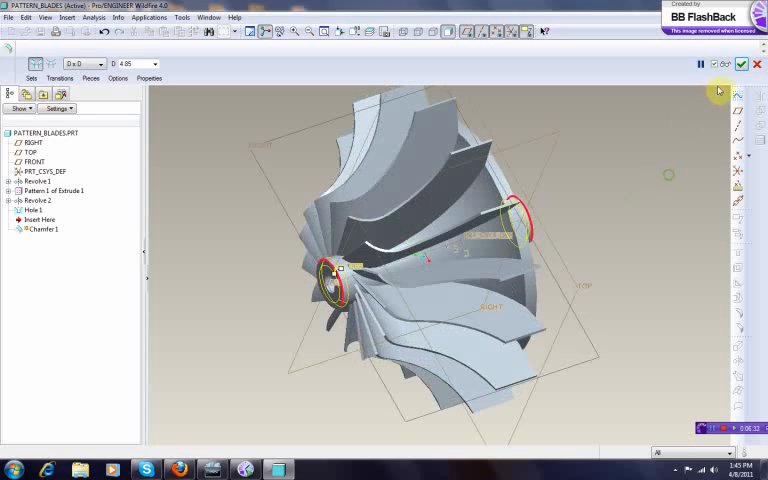
left_click(741, 64)
mouse_move(700, 140)
middle_mouse_down()
mouse_move(704, 93)
mouse_move(679, 133)
middle_mouse_up()
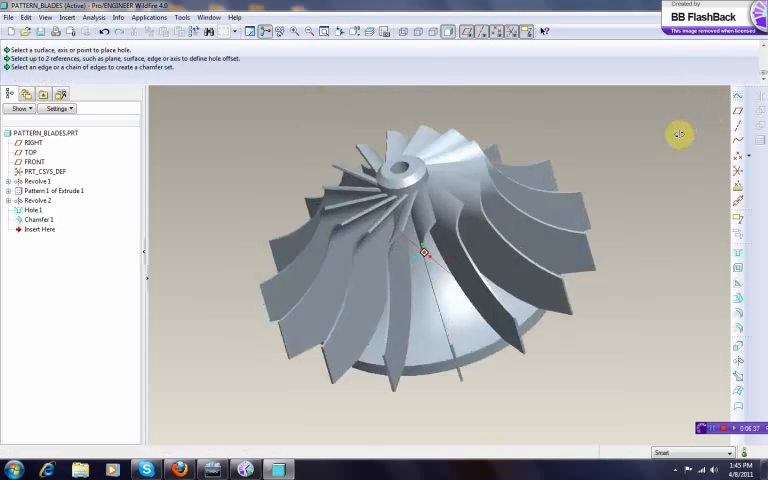
key("ctrl+d")
Redefine Chamfer 1 to the 45 x D scheme with D 2.50 and regenerate
right_click(38, 219)
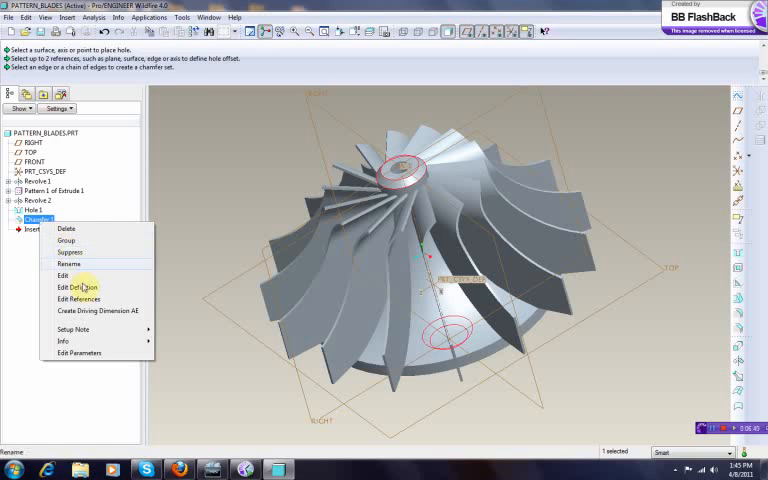
left_click(99, 65)
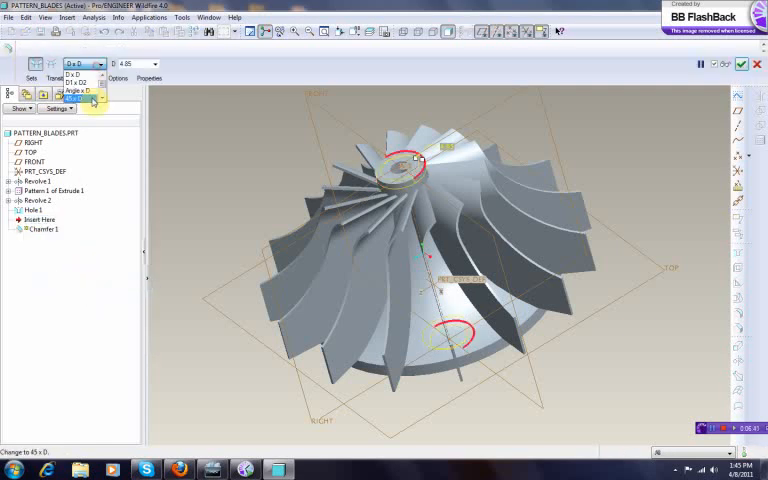
left_click(78, 75)
type("2.5")
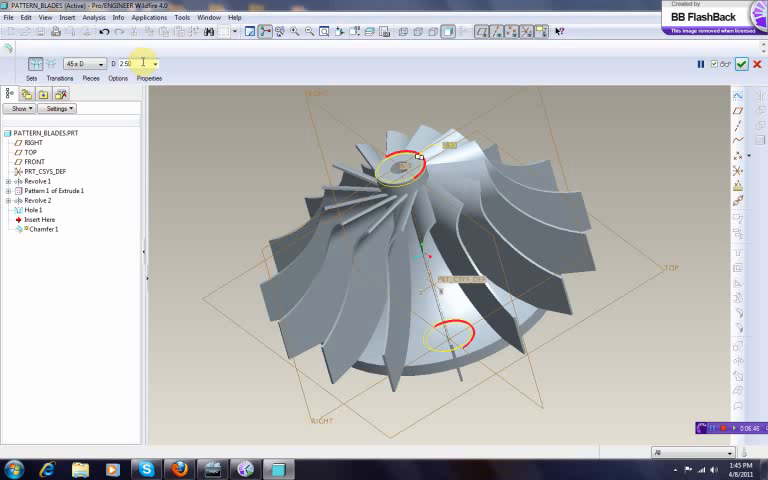
left_click(741, 64)
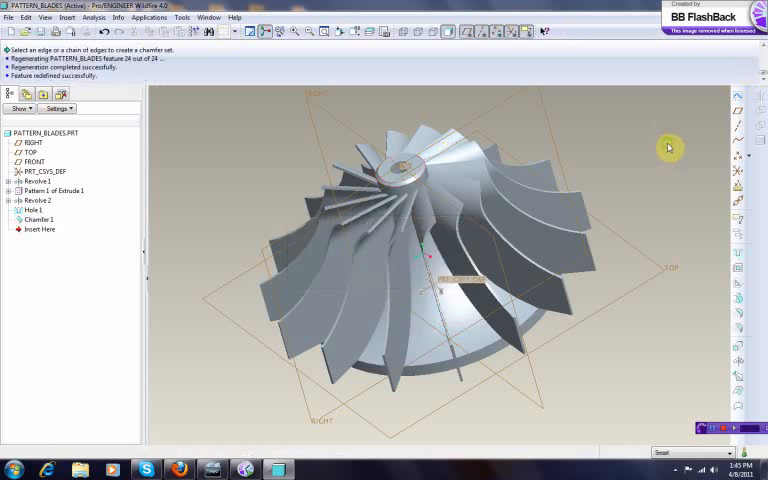
mouse_move(669, 148)
middle_mouse_down()
mouse_move(674, 200)
mouse_move(648, 163)
mouse_move(621, 154)
mouse_move(648, 172)
mouse_move(669, 150)
mouse_move(660, 98)
mouse_move(594, 116)
middle_mouse_up()
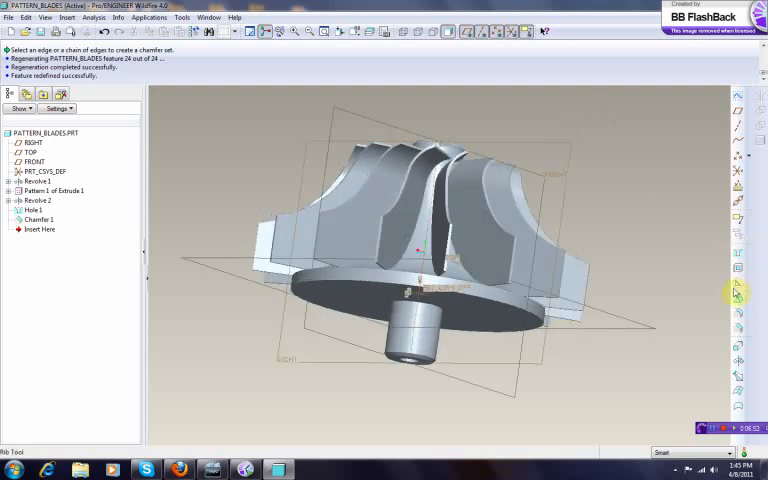
Create Chamfer 2 of 2.50 on the rim of the hub's bottom disc
left_click(736, 330)
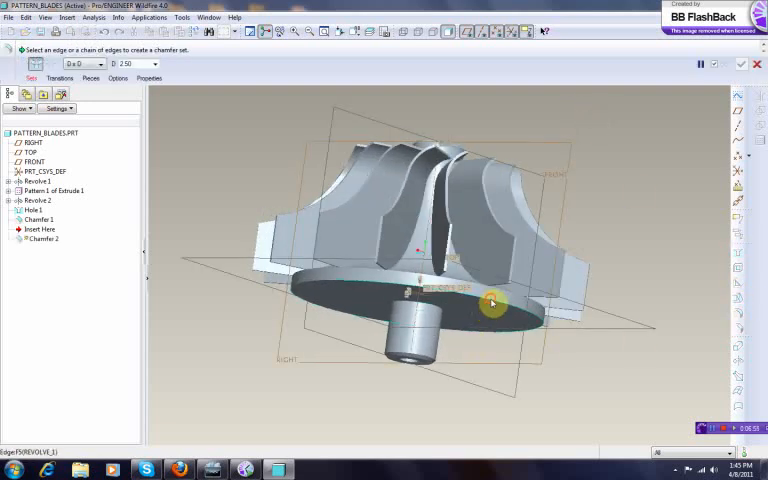
left_click(492, 304)
mouse_move(645, 200)
middle_mouse_down()
mouse_move(608, 218)
mouse_move(432, 362)
mouse_move(675, 204)
mouse_move(715, 125)
mouse_move(672, 188)
mouse_move(698, 250)
mouse_move(658, 272)
mouse_move(624, 313)
mouse_move(668, 290)
middle_mouse_up()
left_click(741, 64)
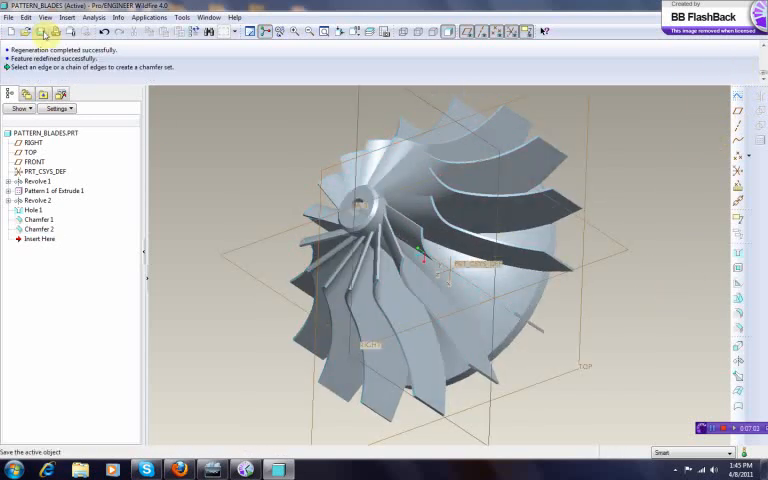
mouse_move(246, 170)
middle_mouse_down()
mouse_move(246, 162)
mouse_move(248, 170)
mouse_move(558, 157)
middle_mouse_up()
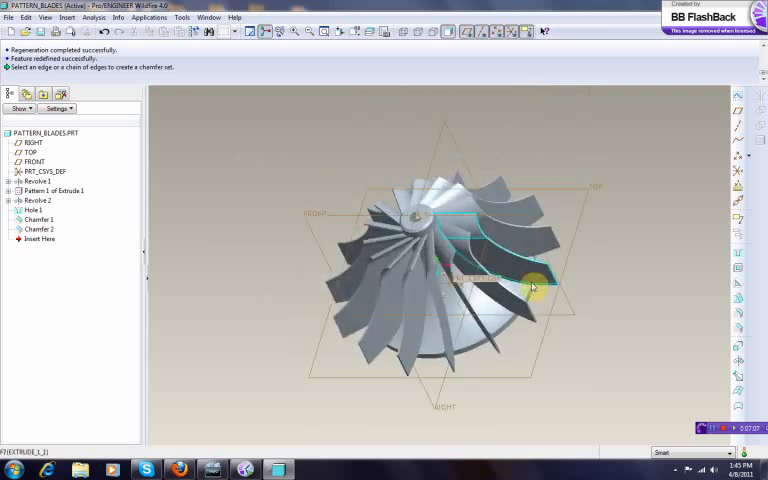
scroll(530, 290, "up", 3)
scroll(400, 250, "up", 3)
scroll(400, 250, "down", 6)
mouse_move(588, 210)
middle_mouse_down()
mouse_move(617, 199)
mouse_move(614, 124)
mouse_move(605, 162)
mouse_move(610, 180)
middle_mouse_up()
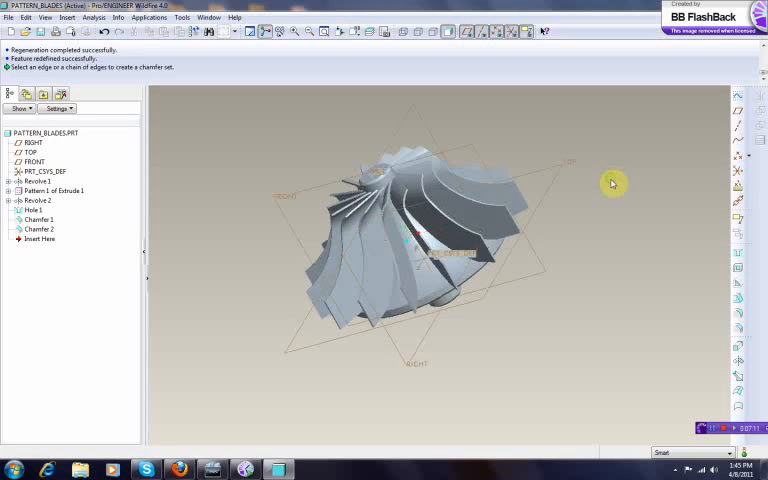
mouse_move(590, 263)
middle_mouse_down()
mouse_move(622, 200)
mouse_move(648, 255)
mouse_move(434, 357)
mouse_move(494, 366)
mouse_move(447, 374)
mouse_move(483, 332)
mouse_move(506, 324)
mouse_move(503, 340)
middle_mouse_up()
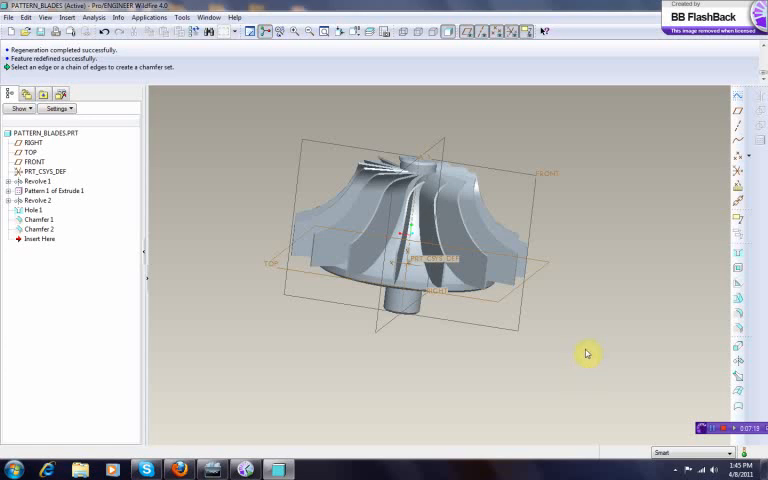
middle_click_drag(599, 343, 549, 361)
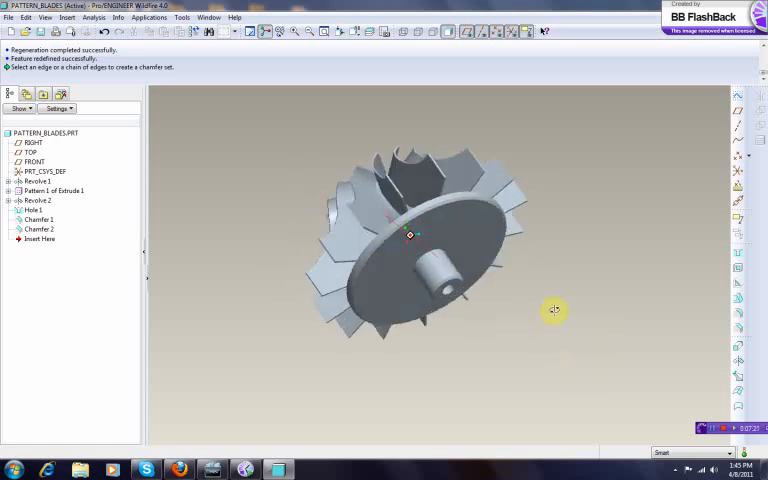
middle_click_drag(556, 325, 557, 330)
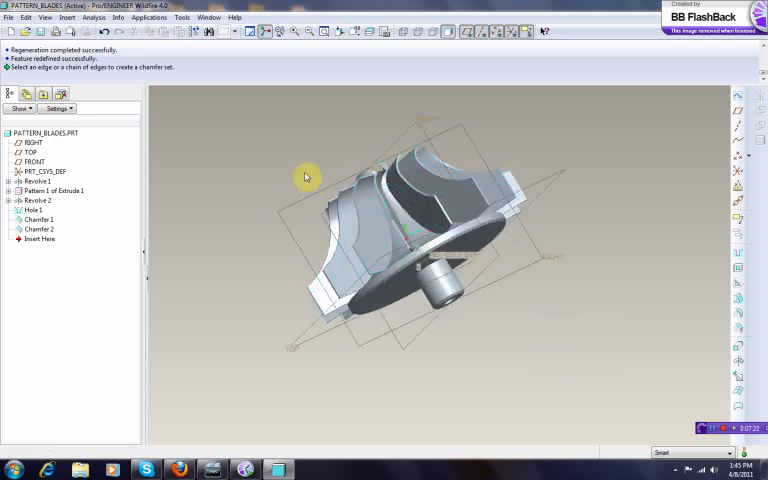
mouse_move(306, 177)
middle_mouse_down()
mouse_move(303, 161)
mouse_move(286, 200)
mouse_move(300, 183)
mouse_move(293, 203)
mouse_move(289, 191)
mouse_move(338, 180)
mouse_move(411, 190)
mouse_move(495, 226)
mouse_move(469, 247)
mouse_move(322, 275)
mouse_move(320, 315)
mouse_move(370, 328)
mouse_move(405, 318)
mouse_move(345, 308)
mouse_move(375, 322)
mouse_move(385, 318)
middle_mouse_up()
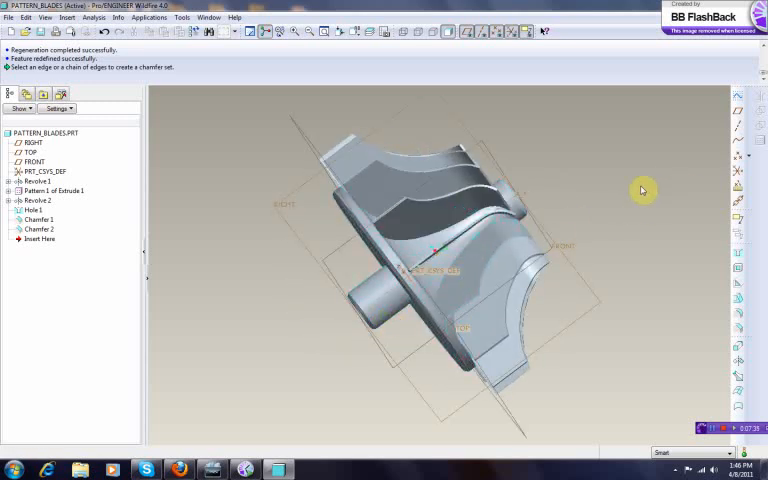
mouse_move(642, 190)
middle_mouse_down()
mouse_move(636, 183)
mouse_move(634, 197)
middle_mouse_up()
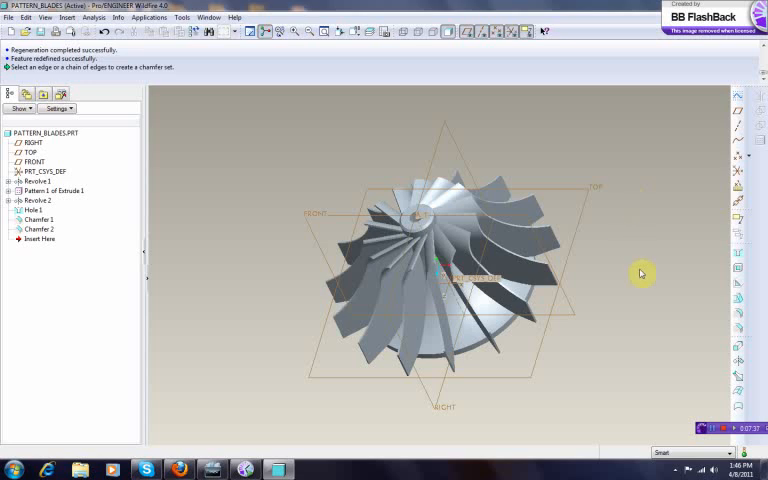